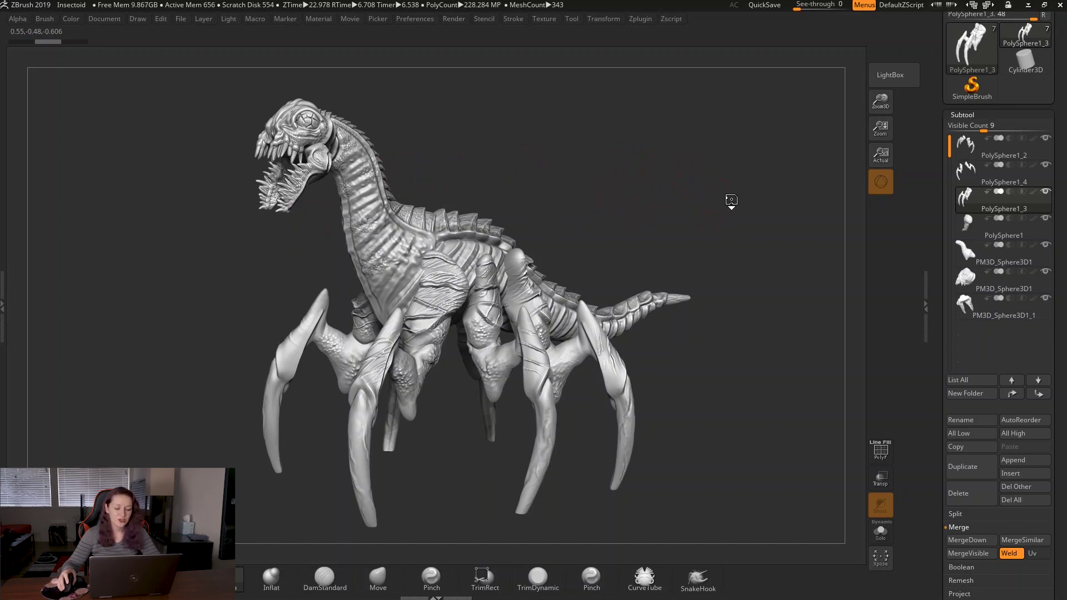
# Try masking the upper segment of the front leg and clear that mask.
pyautogui.moveTo(721, 234); pyautogui.dragTo(754, 246)
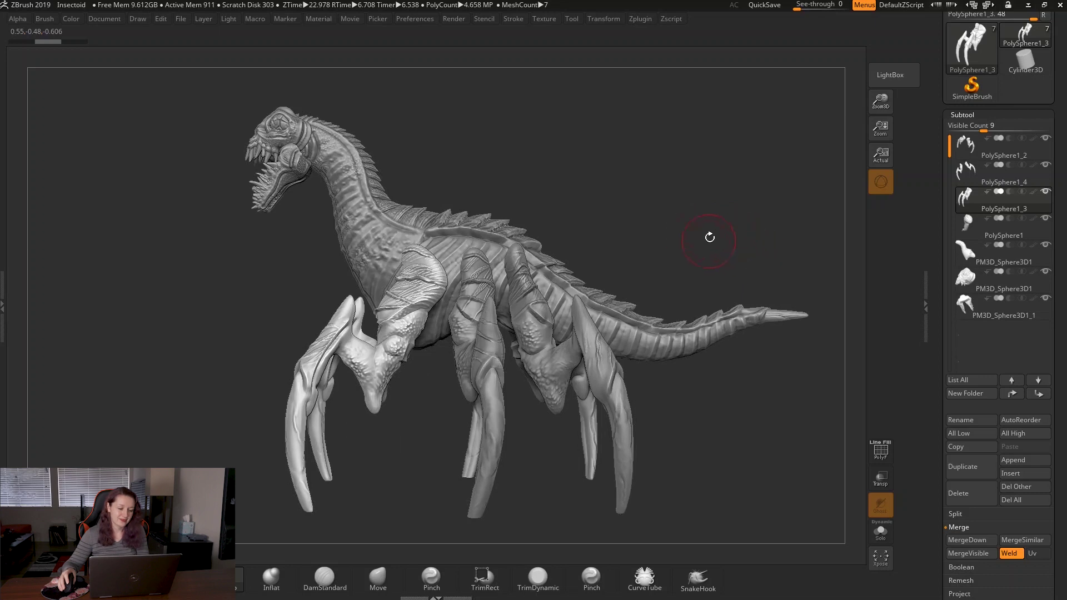
pyautogui.moveTo(684, 223)
pyautogui.mouseDown()
pyautogui.moveTo(742, 233)
pyautogui.moveTo(674, 231)
pyautogui.moveTo(667, 209)
pyautogui.moveTo(862, 161)
pyautogui.mouseUp()
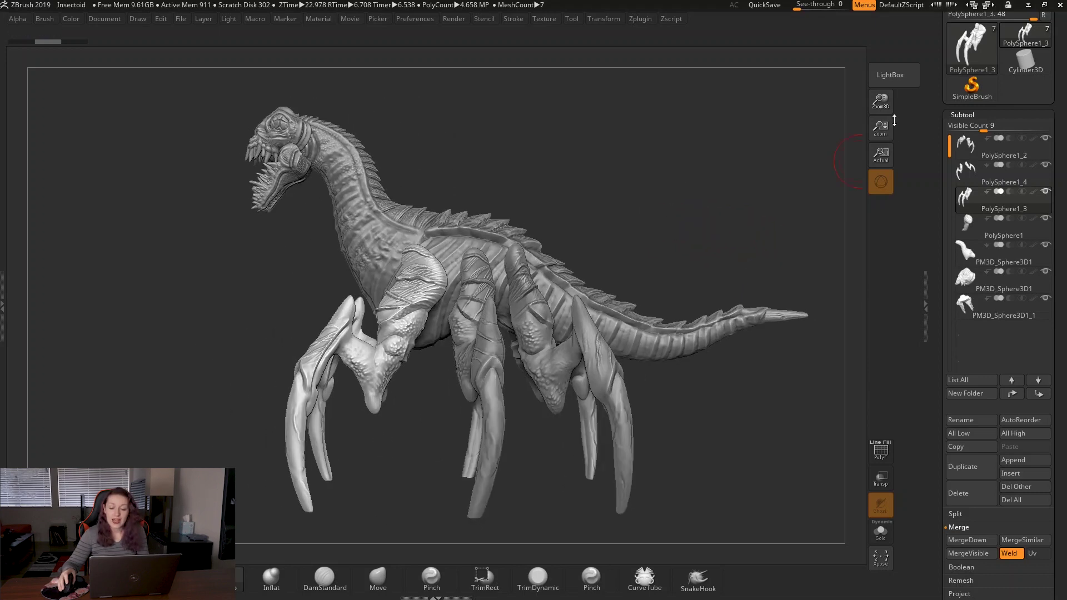
pyautogui.moveTo(788, 143); pyautogui.dragTo(779, 142)
pyautogui.moveTo(881, 107); pyautogui.dragTo(880, 104)
pyautogui.keyDown('alt'); pyautogui.moveTo(669, 224); pyautogui.dragTo(655, 215); pyautogui.keyUp('alt')
pyautogui.press('w')
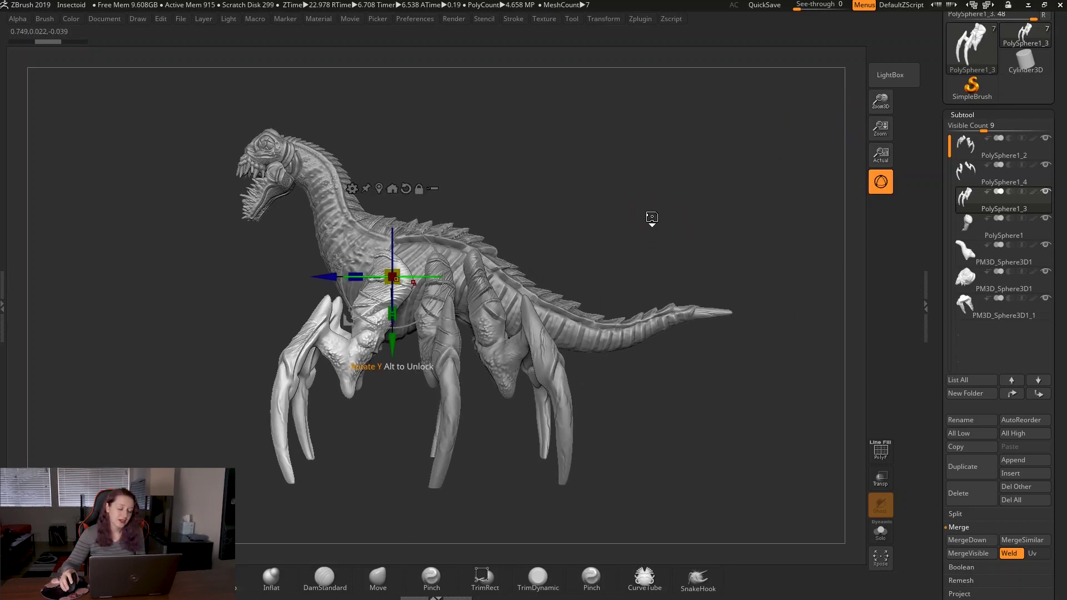
pyautogui.press('q')
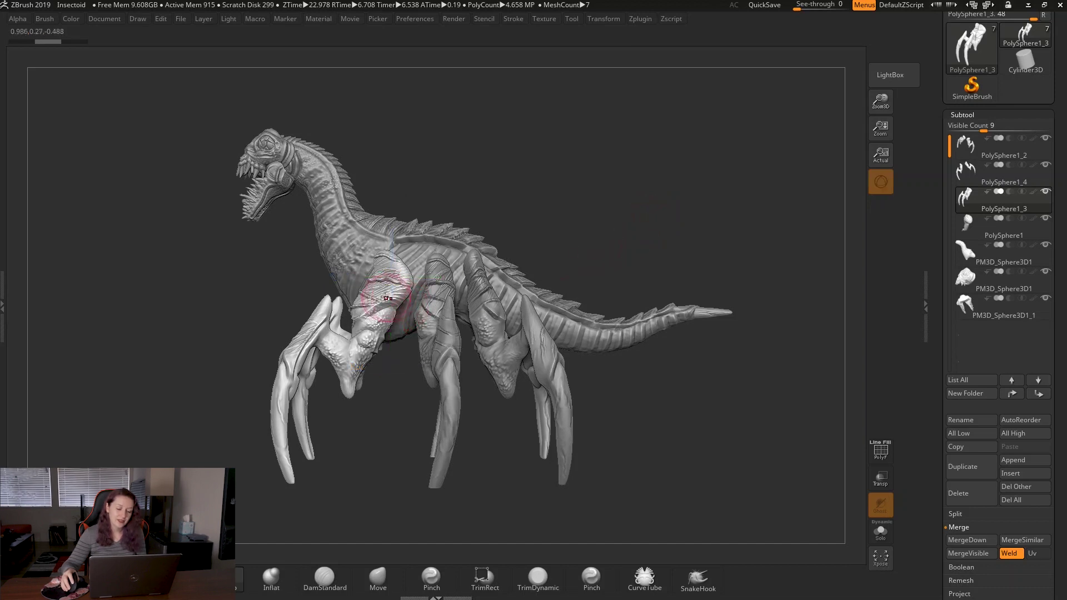
pyautogui.keyDown('ctrl'); pyautogui.moveTo(390, 280); pyautogui.dragTo(378, 290); pyautogui.keyUp('ctrl')
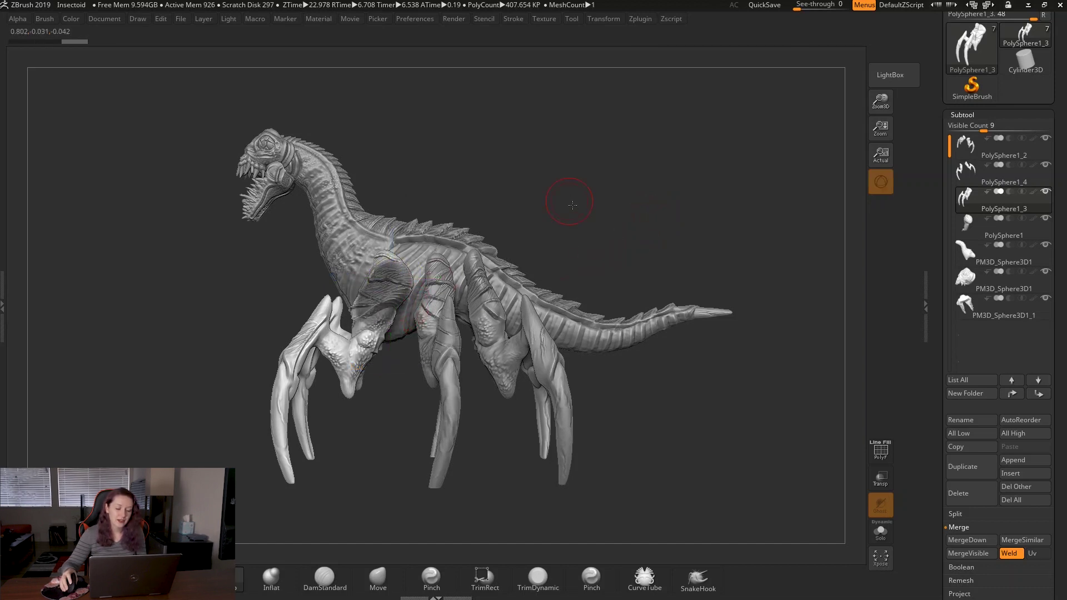
pyautogui.moveTo(565, 198)
pyautogui.mouseDown()
pyautogui.moveTo(588, 208)
pyautogui.moveTo(574, 194)
pyautogui.moveTo(576, 209)
pyautogui.mouseUp()
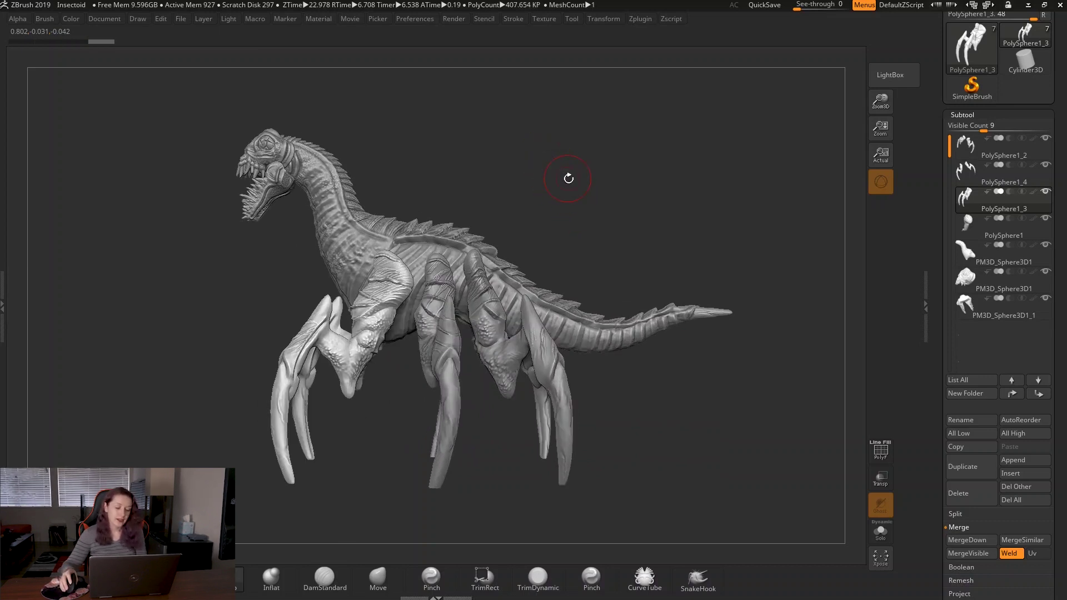
# Duplicate the front leg pair along the body's length with the transform gizmo and adjust the copy's placement and angle.
pyautogui.press('w')
pyautogui.press('q')
pyautogui.press('w')
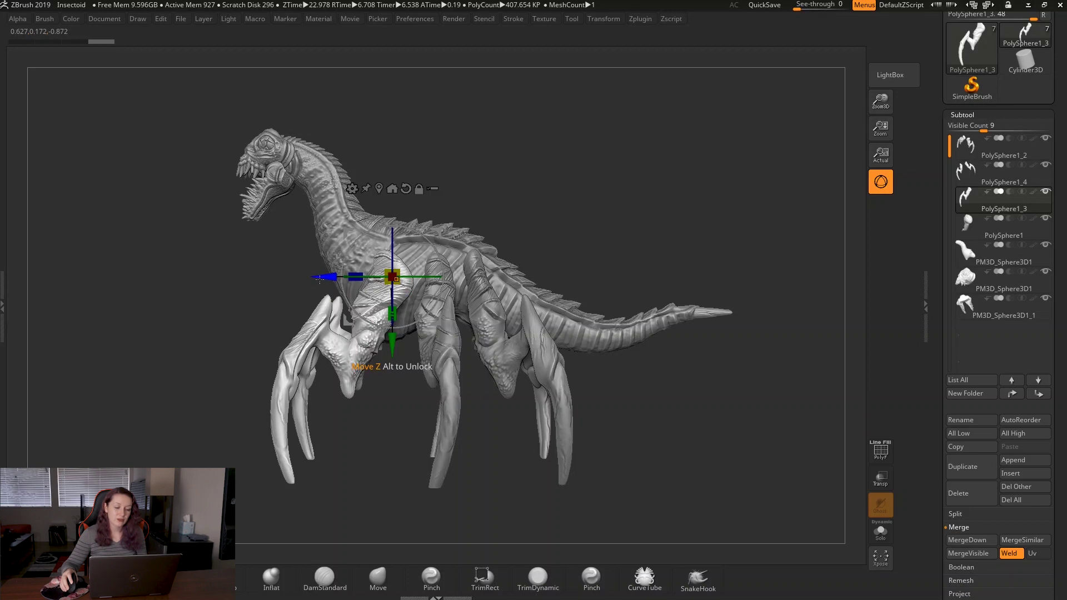
pyautogui.moveTo(319, 280); pyautogui.dragTo(471, 252)
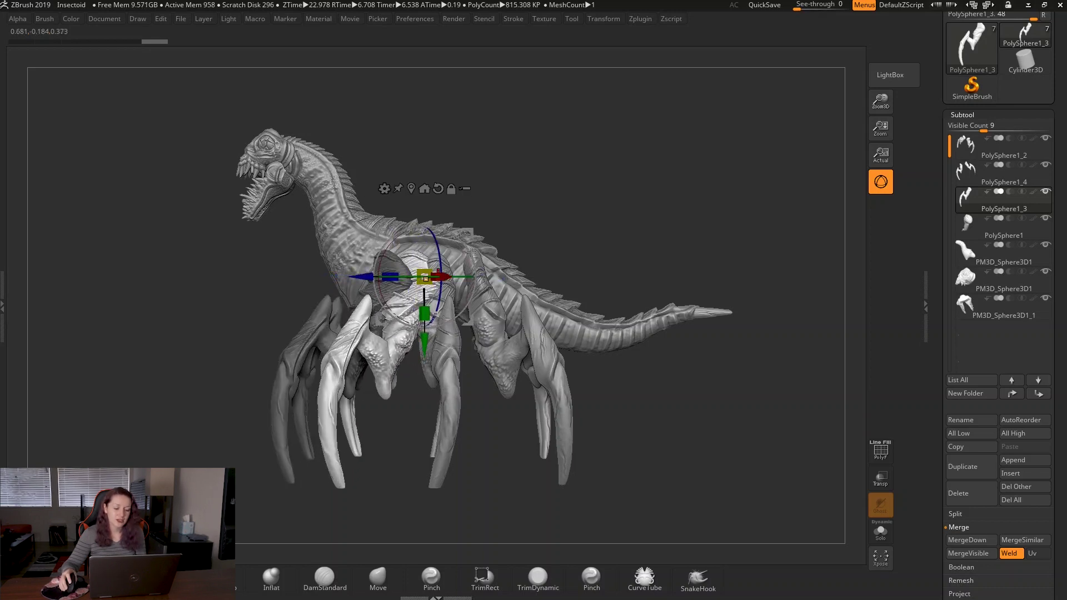
pyautogui.moveTo(546, 223); pyautogui.dragTo(542, 264)
pyautogui.moveTo(453, 297); pyautogui.dragTo(468, 306)
pyautogui.moveTo(490, 248); pyautogui.dragTo(476, 252)
# Pull the lower claw of the copied front leg with the Move brush and show the subtool Split options.
pyautogui.press('q')
pyautogui.moveTo(617, 230); pyautogui.dragTo(613, 211)
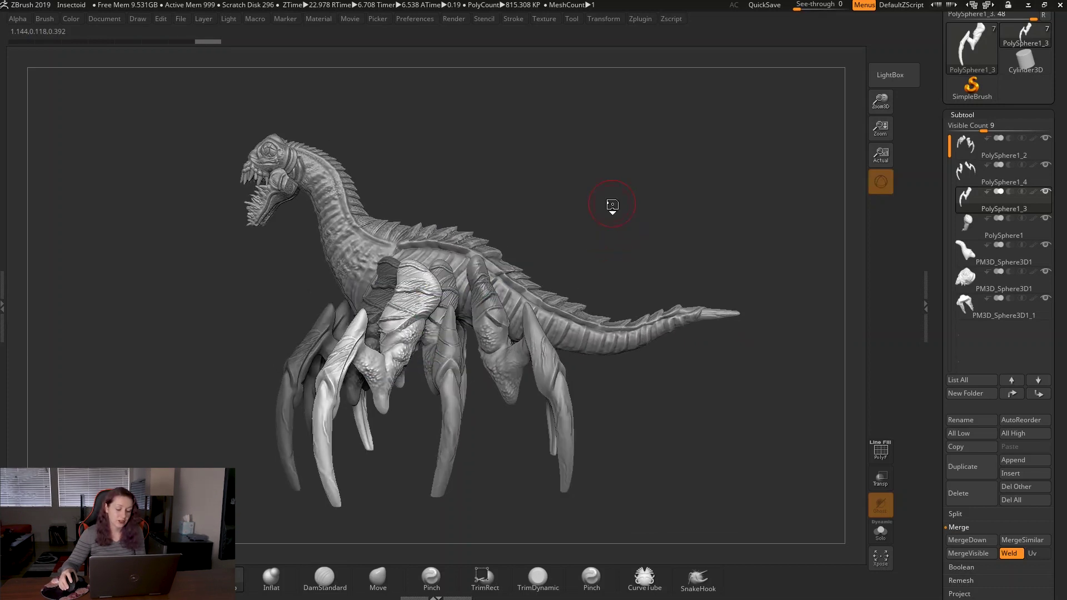
pyautogui.press('space')
pyautogui.click(378, 578)
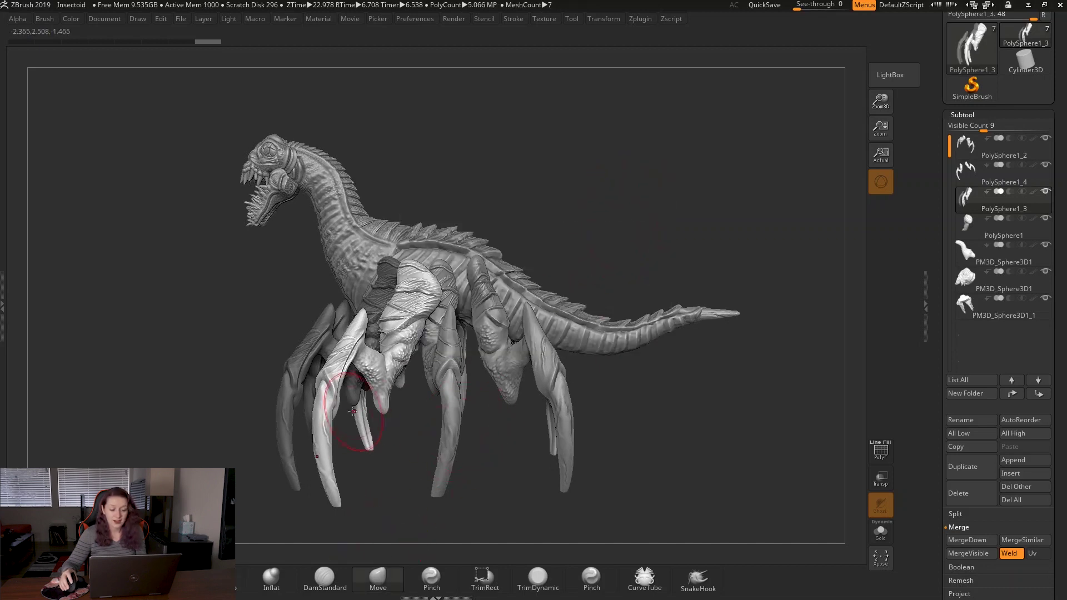
pyautogui.moveTo(330, 406); pyautogui.dragTo(339, 399)
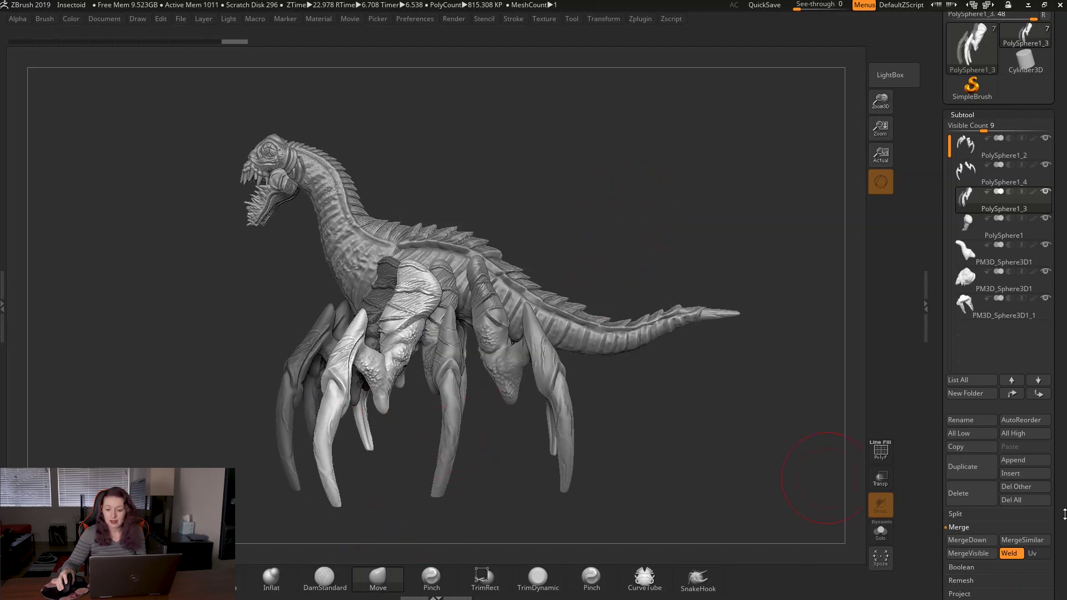
pyautogui.scroll(-1, 1058, 518)
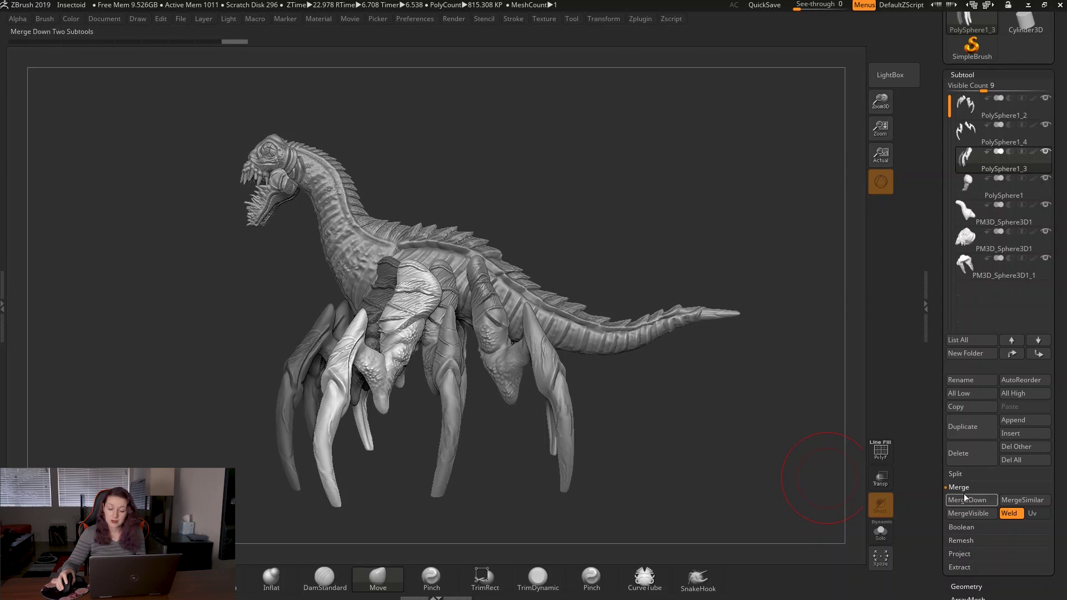
pyautogui.click(966, 477)
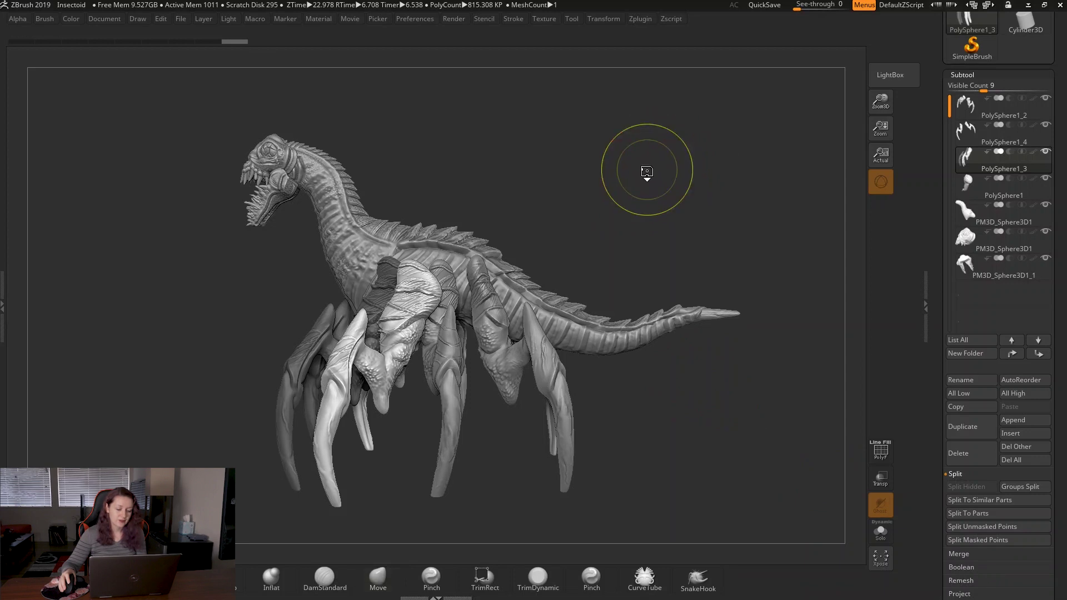
# Undo the front leg duplication and the Move brush edits, going back to the single unmasked leg pair.
pyautogui.hotkey('ctrl', 'z')
pyautogui.hotkey('ctrl', 'z')
pyautogui.hotkey('ctrl', 'z')
pyautogui.hotkey('ctrl', 'z')
pyautogui.hotkey('ctrl', 'z')
pyautogui.hotkey('ctrl', 'z')
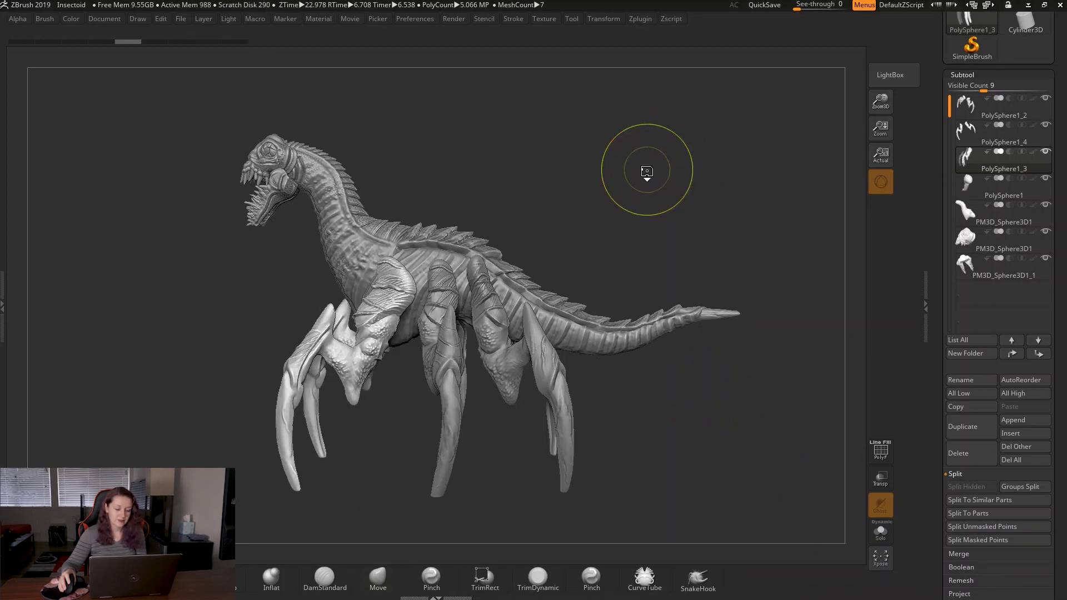
pyautogui.hotkey('ctrl', 'shift', 'z')
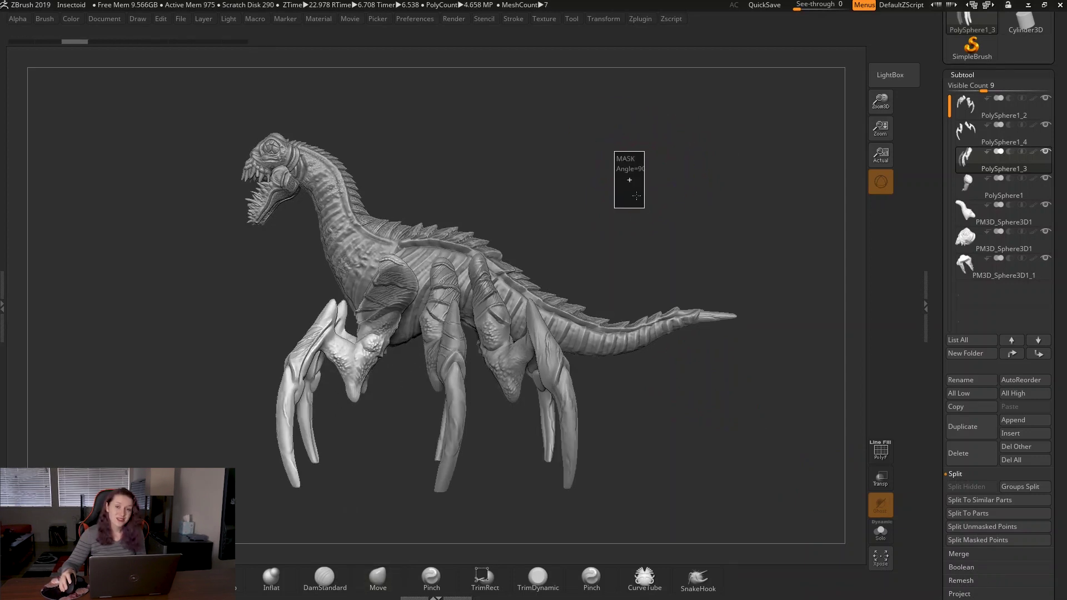
pyautogui.press('space')
pyautogui.hotkey('ctrl', 'z')
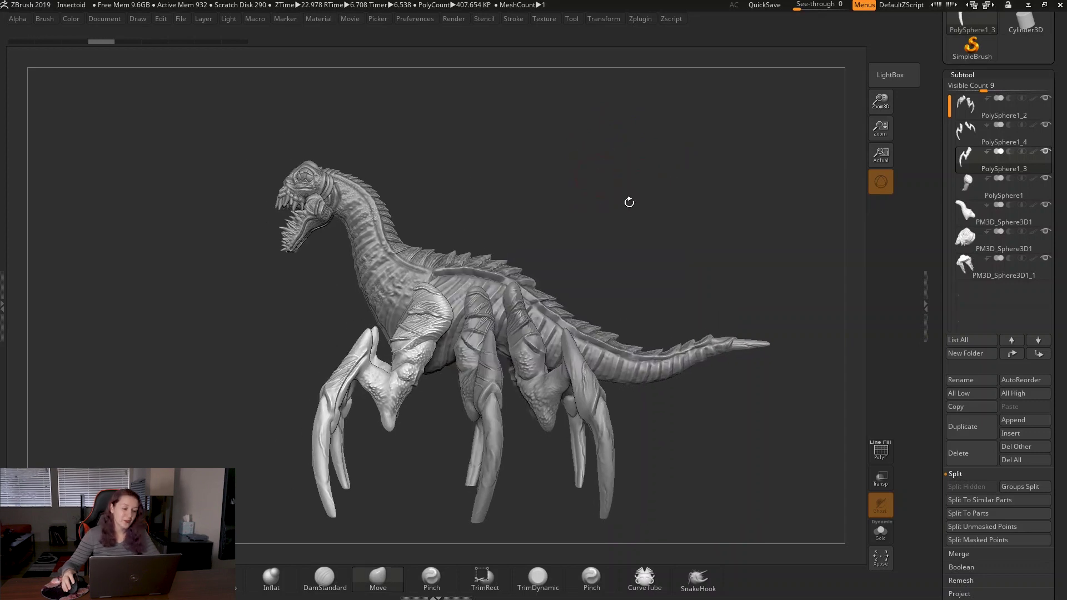
# Raise the Mask By Polygroups auto masking value for the Move brush.
pyautogui.click(46, 19)
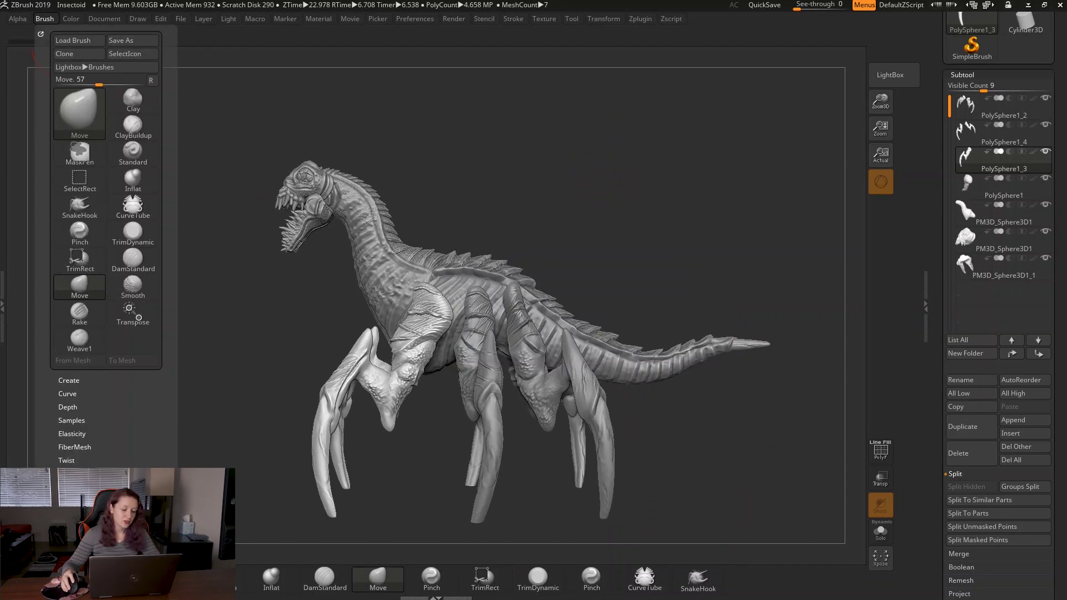
pyautogui.scroll(-5, 153, 414)
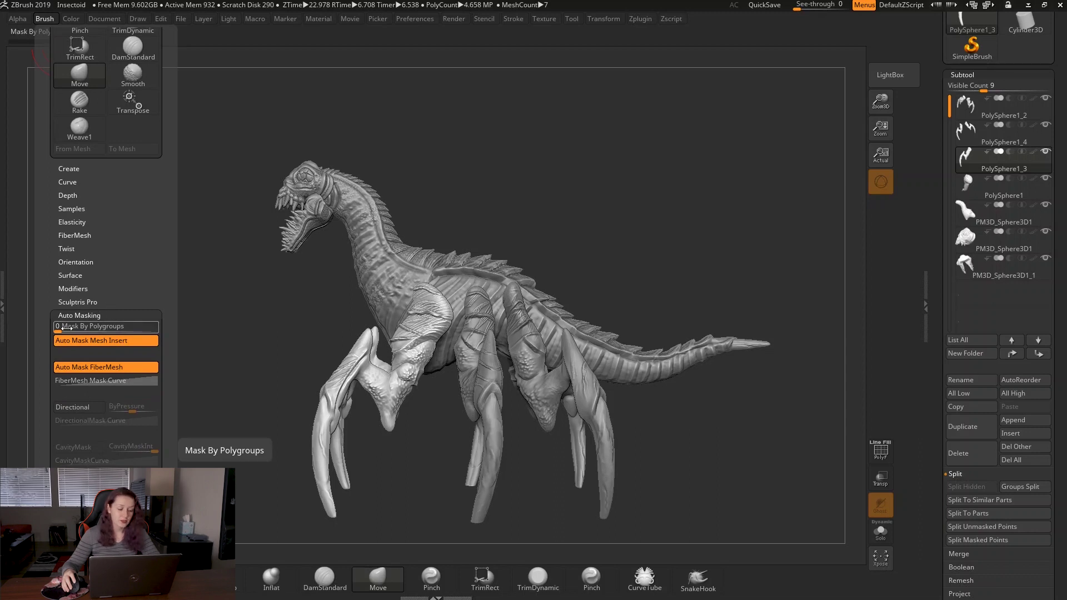
pyautogui.moveTo(60, 329); pyautogui.dragTo(167, 335)
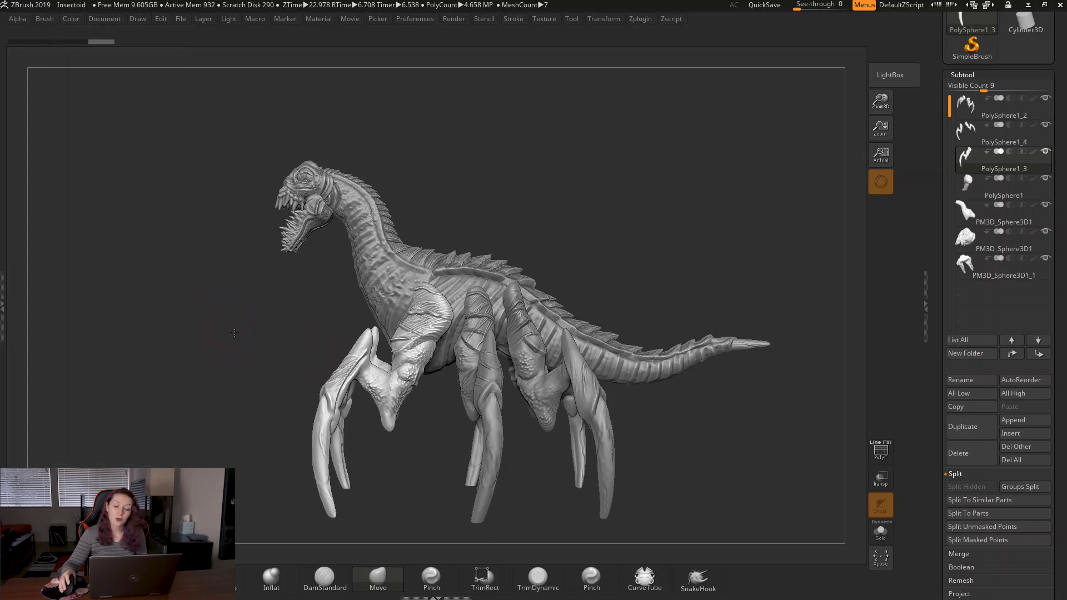
# Make the upper head subtool PM3D_Sphere3D1 the active one.
pyautogui.keyDown('alt'); pyautogui.moveTo(234, 333); pyautogui.dragTo(281, 357); pyautogui.keyUp('alt')
pyautogui.moveTo(881, 103); pyautogui.dragTo(887, 169)
pyautogui.moveTo(628, 206)
pyautogui.keyDown('alt'); pyautogui.mouseDown()
pyautogui.moveTo(711, 228)
pyautogui.moveTo(856, 301)
pyautogui.mouseUp(); pyautogui.keyUp('alt')
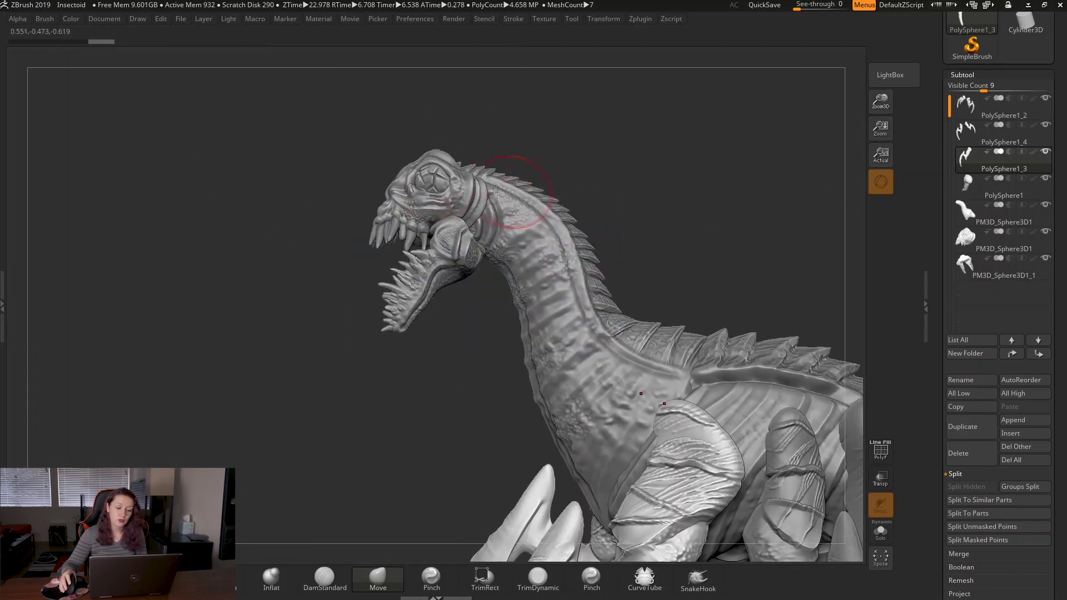
pyautogui.keyDown('alt'); pyautogui.click(544, 199); pyautogui.keyUp('alt')
pyautogui.moveTo(597, 184); pyautogui.dragTo(596, 190)
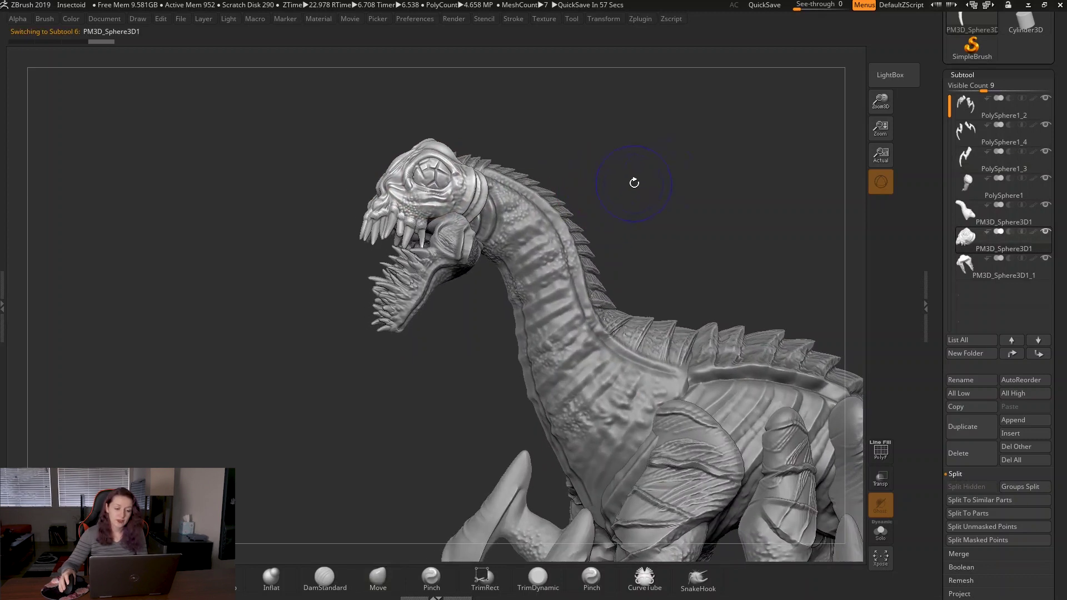
# Examine the polygroups of the head and eyes in PolyFrame display with the Move brush active, and turn the display off.
pyautogui.hotkey('shift', 'f')
pyautogui.press('b')
pyautogui.press('m')
pyautogui.press('v')
pyautogui.moveTo(688, 174); pyautogui.dragTo(693, 174)
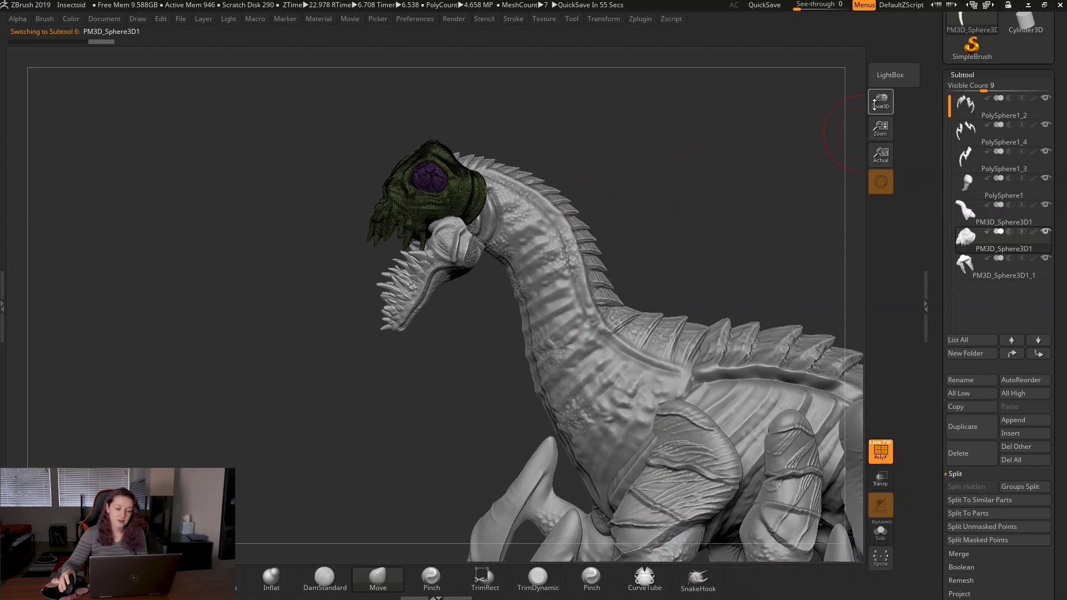
pyautogui.moveTo(877, 115); pyautogui.dragTo(879, 127)
pyautogui.keyDown('alt'); pyautogui.moveTo(690, 181); pyautogui.dragTo(767, 292); pyautogui.keyUp('alt')
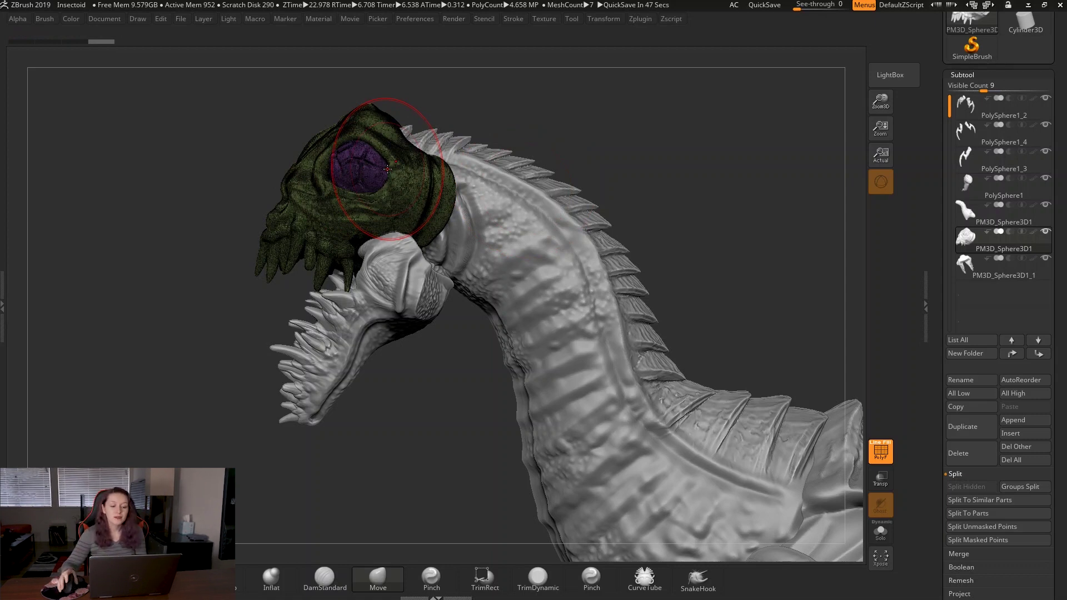
pyautogui.hotkey('shift', 'f')
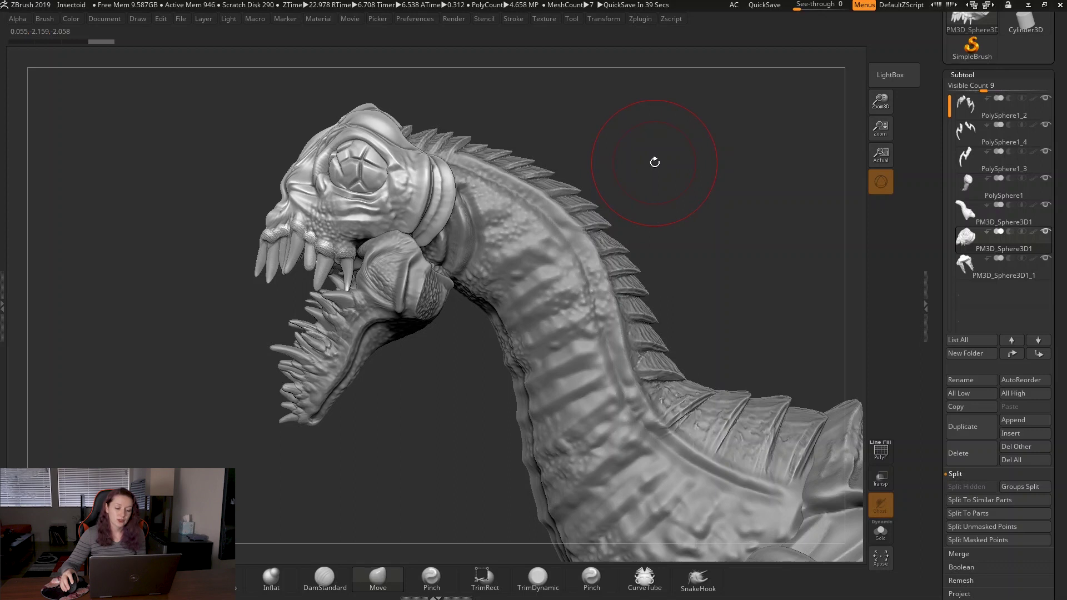
# Mask the creature's eyes, activate the Move brush, and invert the mask so only the eyes stay editable.
pyautogui.keyDown('ctrl'); pyautogui.click(359, 180); pyautogui.keyUp('ctrl')
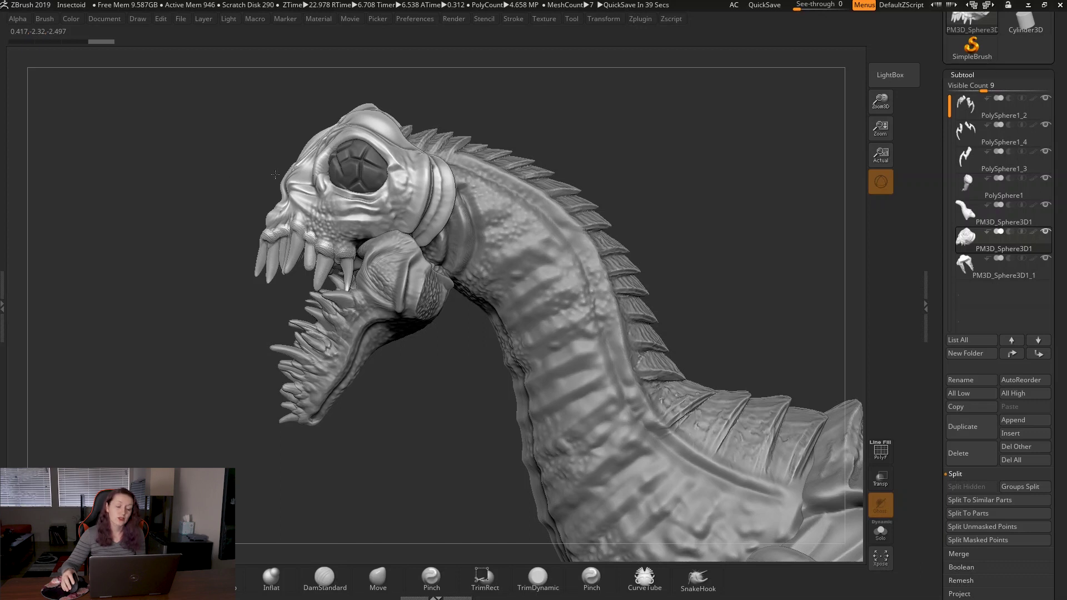
pyautogui.press('b')
pyautogui.press('m')
pyautogui.press('v')
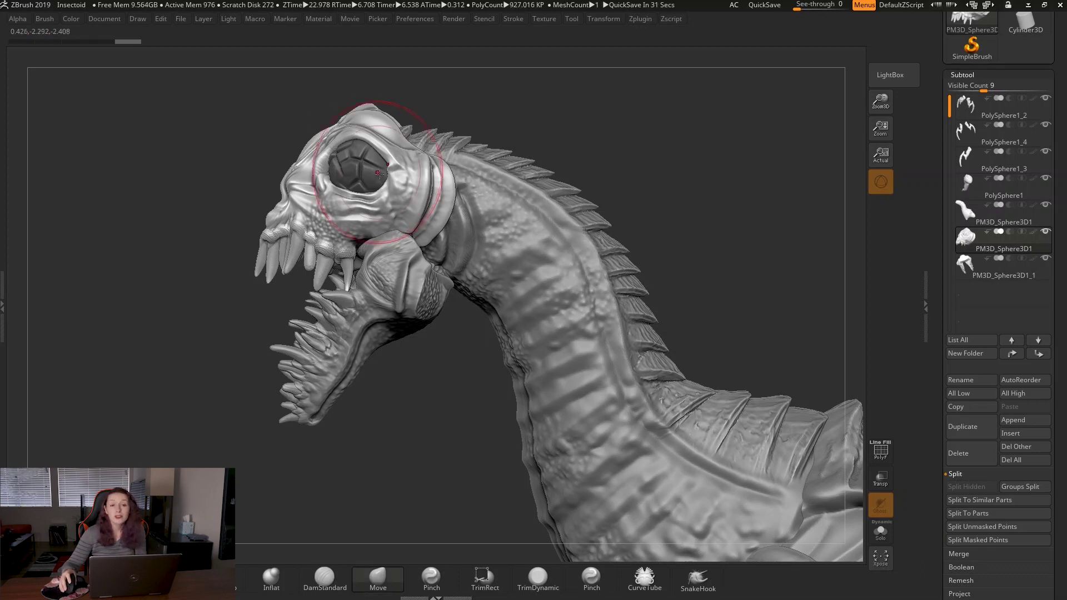
pyautogui.keyDown('ctrl'); pyautogui.click(604, 154); pyautogui.keyUp('ctrl')
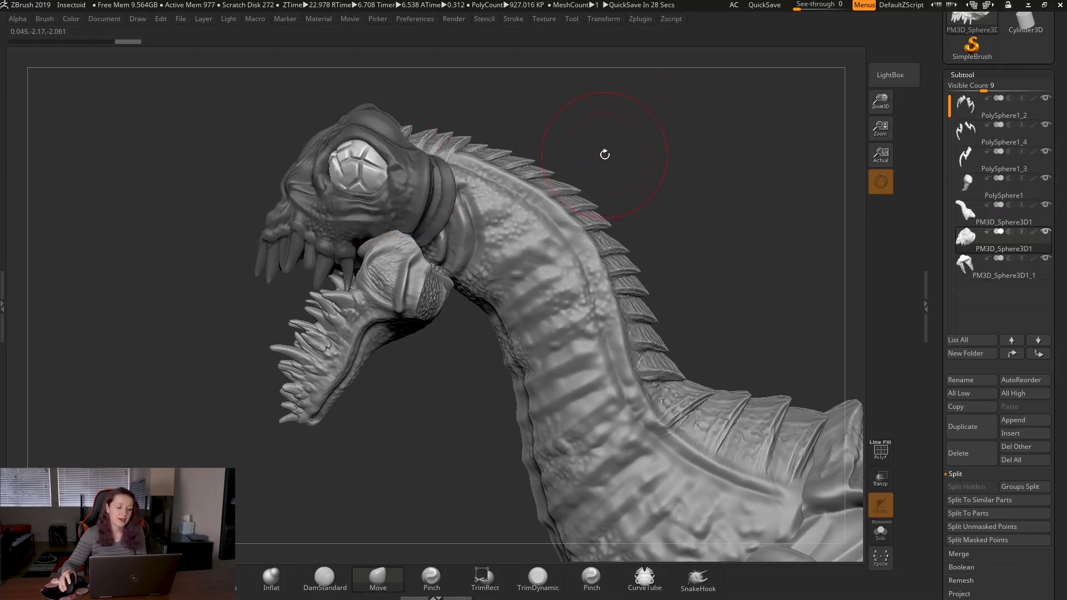
# Reposition the transform gizmo onto the eye and move both unmasked eyes outward from the head along X.
pyautogui.moveTo(641, 136); pyautogui.dragTo(555, 172)
pyautogui.press('w')
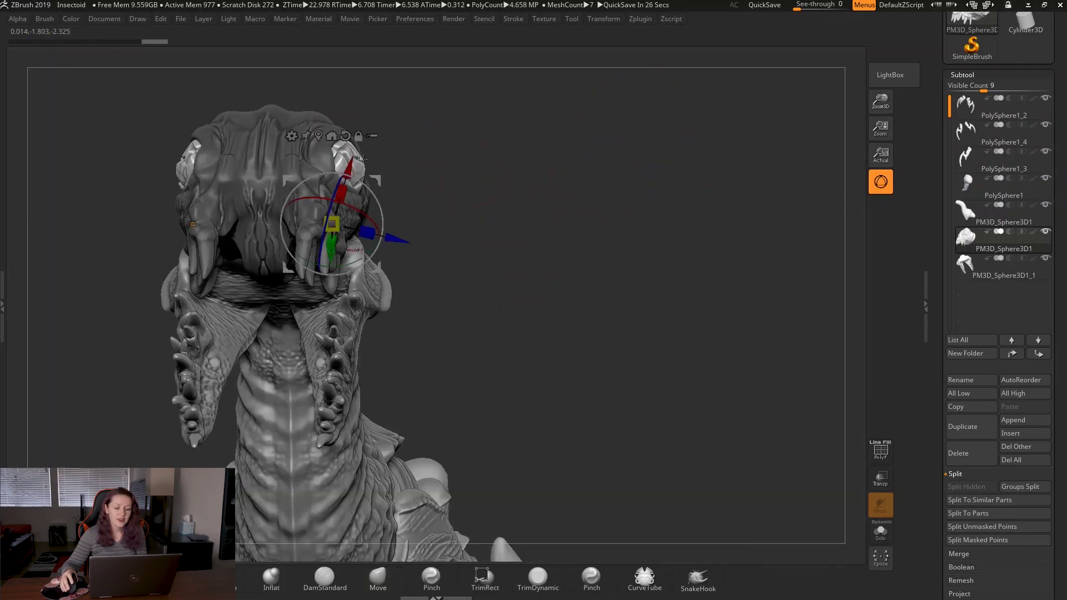
pyautogui.keyDown('alt'); pyautogui.moveTo(361, 161); pyautogui.dragTo(440, 154); pyautogui.keyUp('alt')
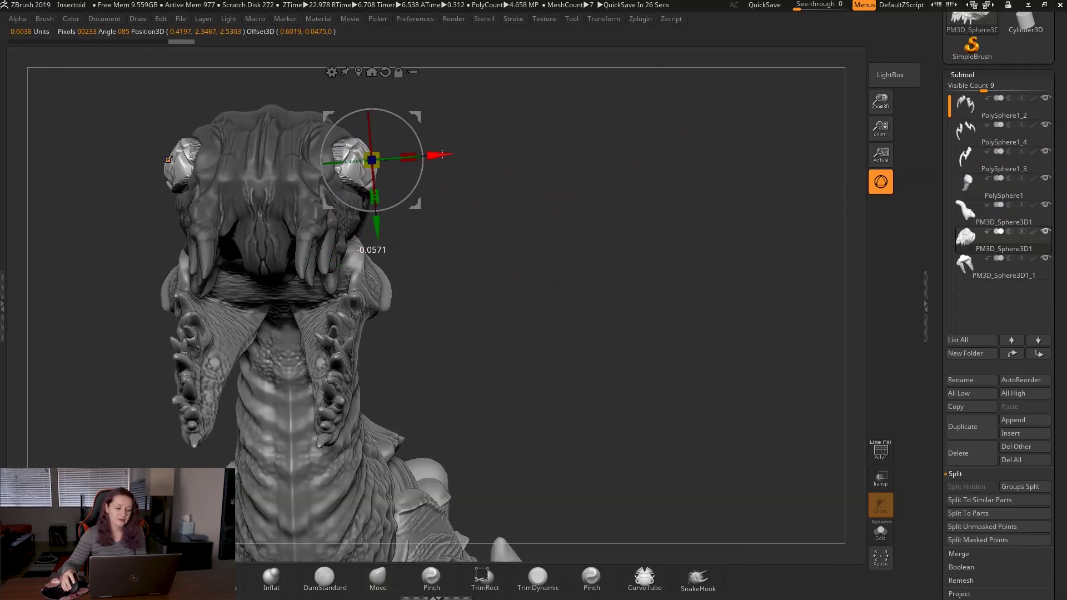
pyautogui.press('q')
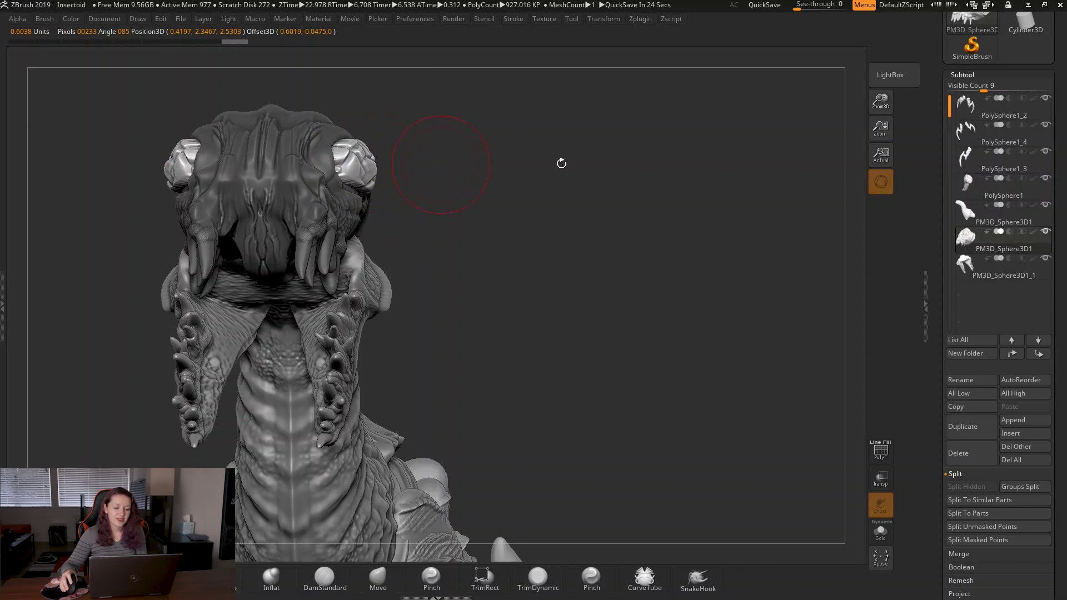
pyautogui.moveTo(561, 162)
pyautogui.mouseDown()
pyautogui.moveTo(619, 119)
pyautogui.moveTo(639, 150)
pyautogui.mouseUp()
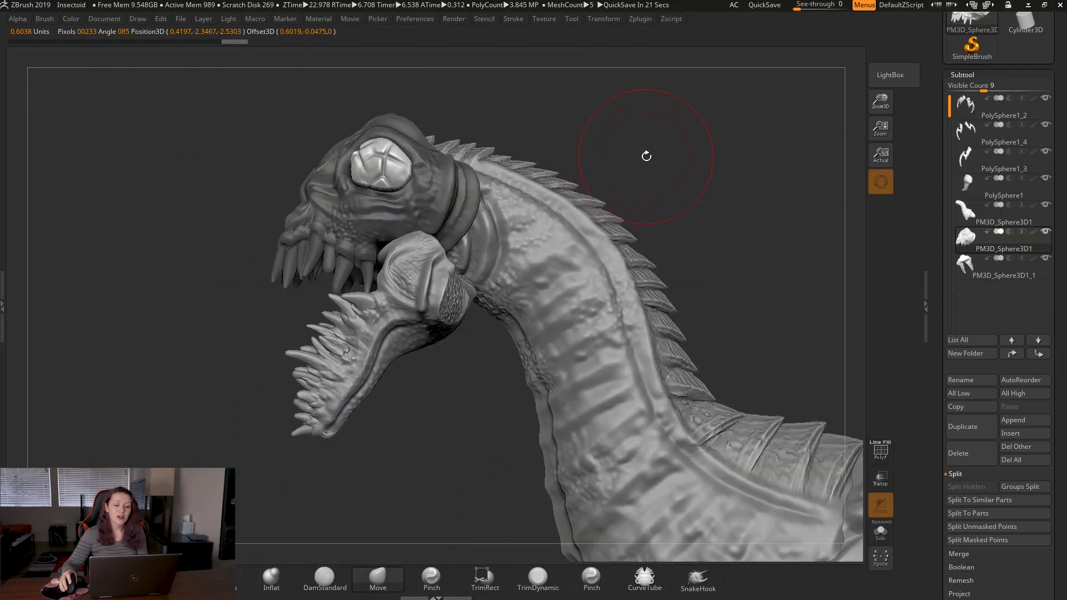
# Undo the last eye adjustments, reactivate the Move brush, and clear the mask from the head.
pyautogui.hotkey('ctrl', 'z')
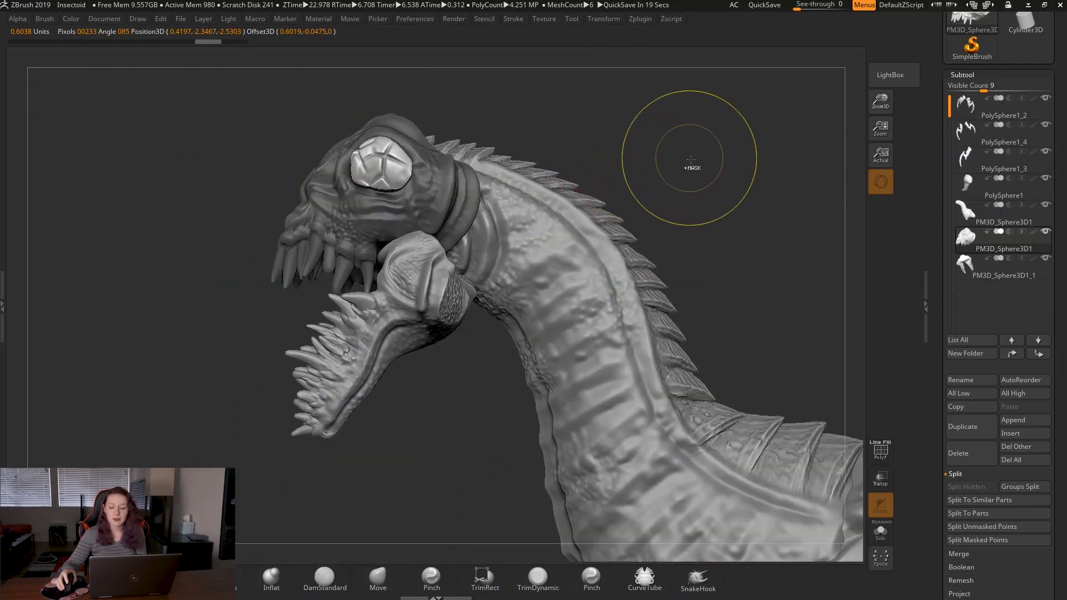
pyautogui.press('b')
pyautogui.press('m')
pyautogui.press('v')
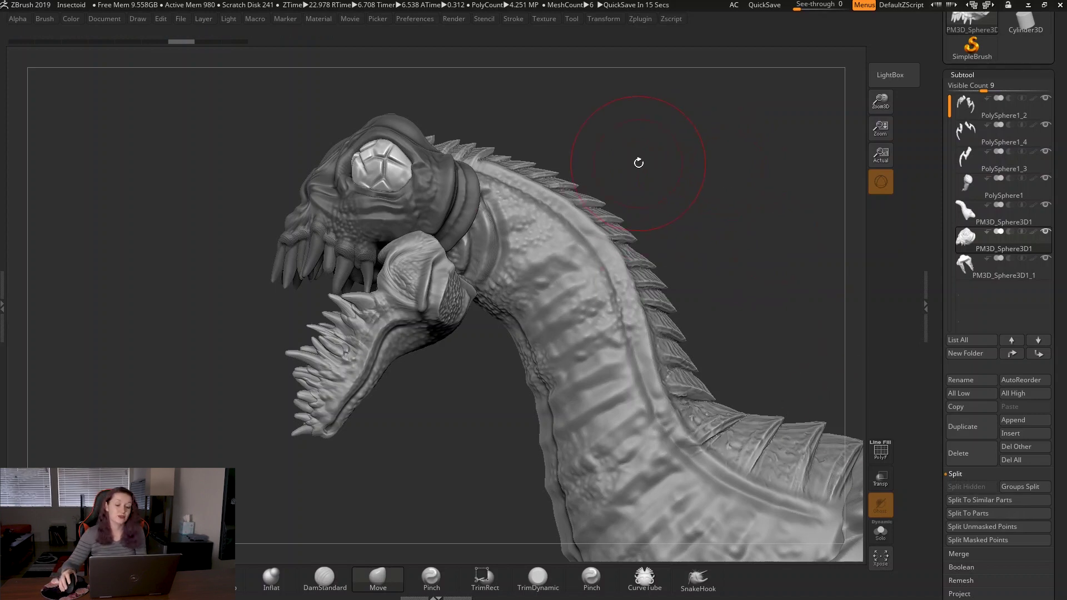
pyautogui.keyDown('ctrl'); pyautogui.moveTo(657, 150); pyautogui.dragTo(703, 183); pyautogui.keyUp('ctrl')
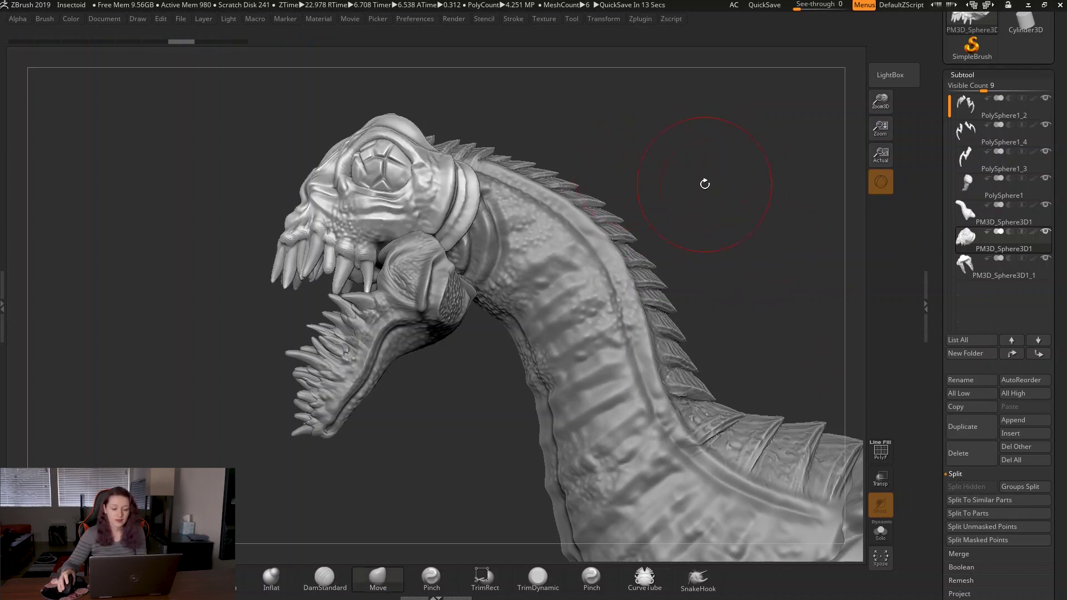
# Inspect the eye and the surrounding eyelid on the head up close.
pyautogui.moveTo(883, 91)
pyautogui.mouseDown()
pyautogui.moveTo(776, 207)
pyautogui.moveTo(731, 140)
pyautogui.mouseUp()
pyautogui.rightClick(729, 139)
pyautogui.press('f')
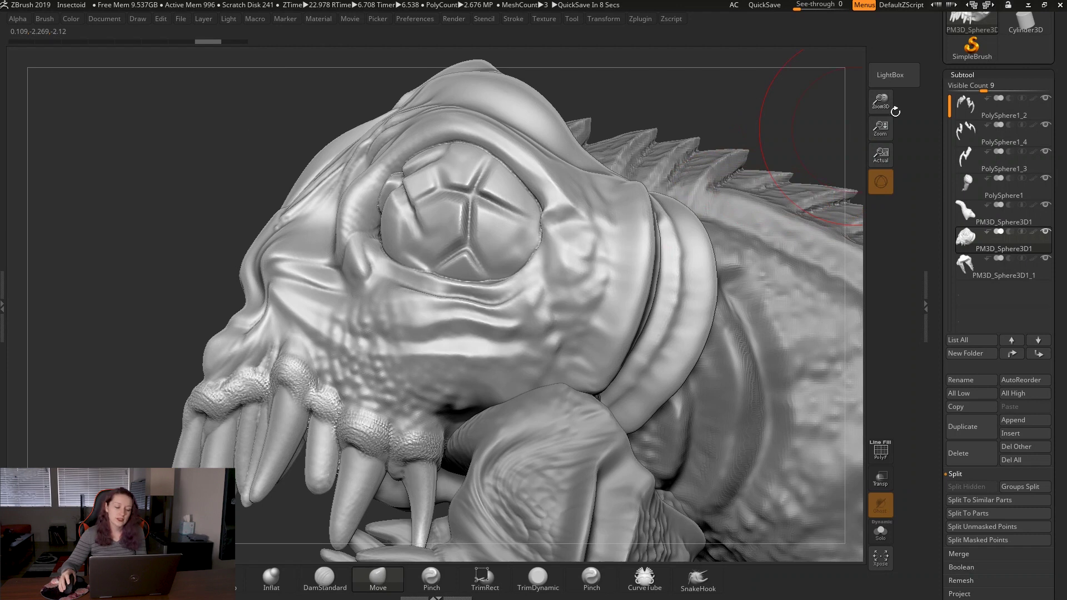
# Switch from the head to the front leg mesh as the active subtool, ready for sculpting.
pyautogui.press('f')
pyautogui.keyDown('alt'); pyautogui.moveTo(657, 172); pyautogui.dragTo(766, 132); pyautogui.keyUp('alt')
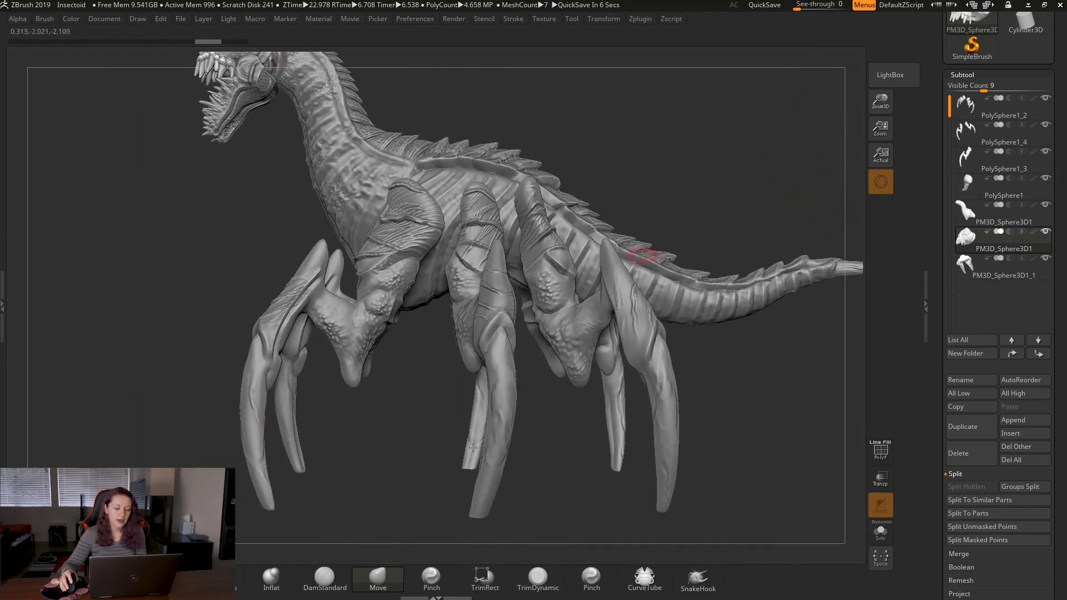
pyautogui.moveTo(432, 434); pyautogui.dragTo(523, 432)
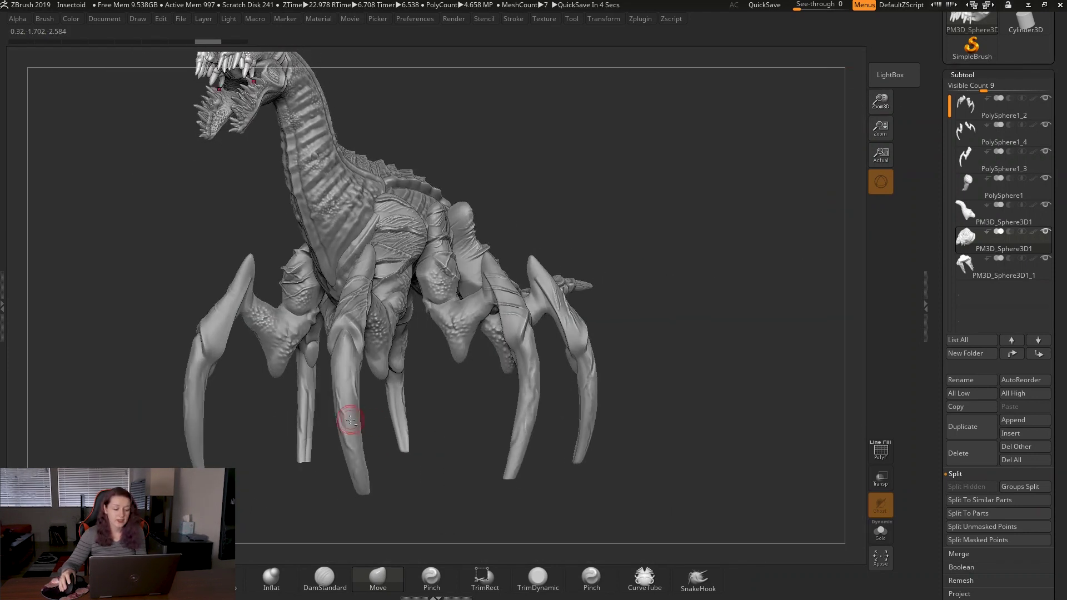
pyautogui.keyDown('alt'); pyautogui.click(350, 420); pyautogui.keyUp('alt')
pyautogui.moveTo(881, 104); pyautogui.dragTo(881, 119)
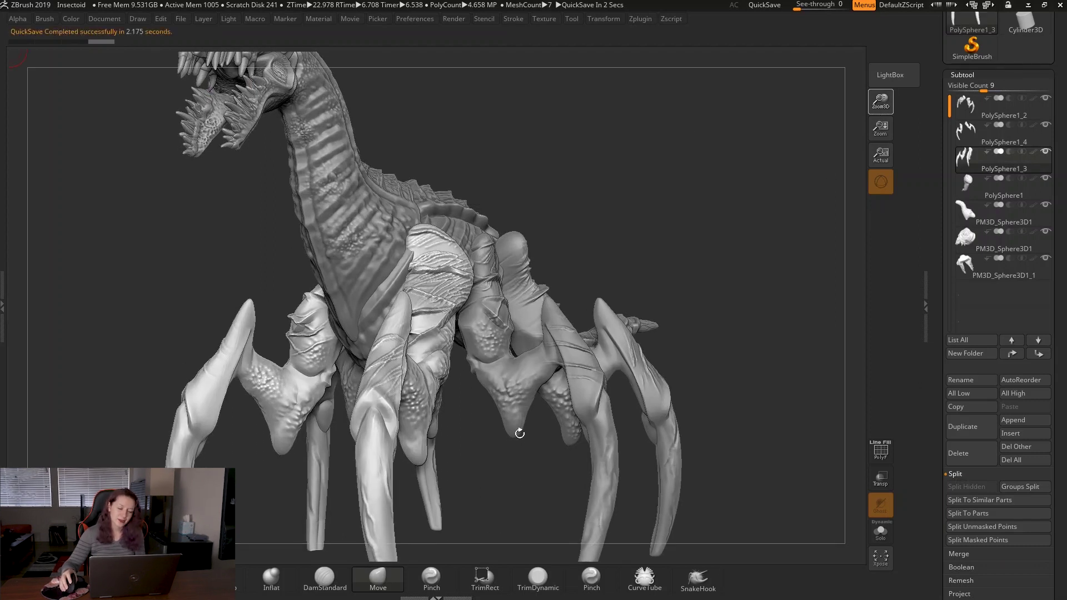
pyautogui.keyDown('alt'); pyautogui.moveTo(517, 431); pyautogui.dragTo(511, 441); pyautogui.keyUp('alt')
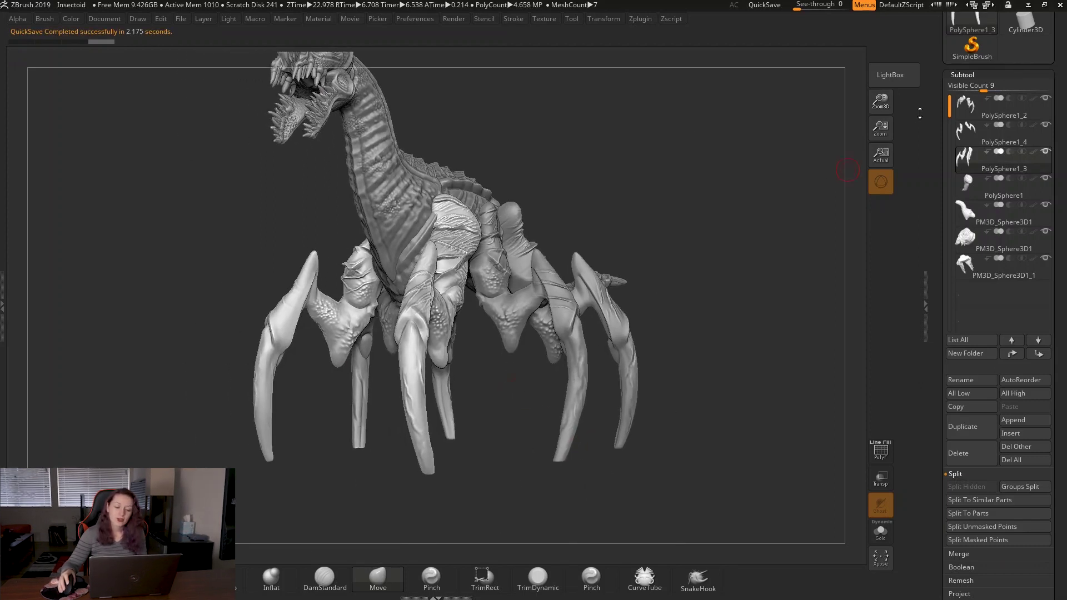
pyautogui.moveTo(880, 102); pyautogui.dragTo(874, 120)
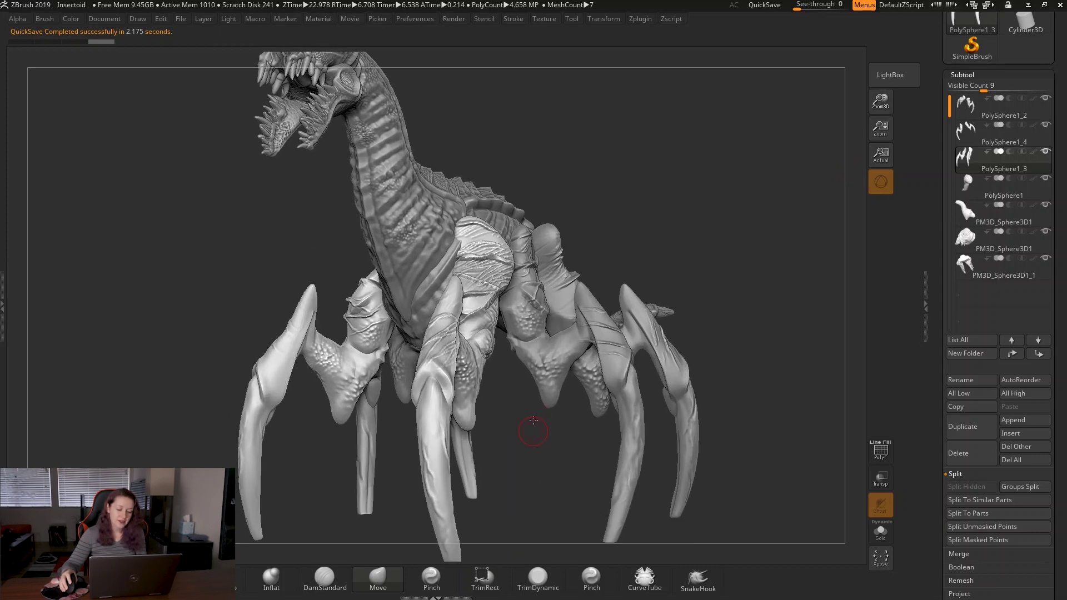
# Activate the ClayBuildup brush, enlarge it, and try building up the lower part of the front legs.
pyautogui.moveTo(533, 421); pyautogui.dragTo(532, 389)
pyautogui.press('space')
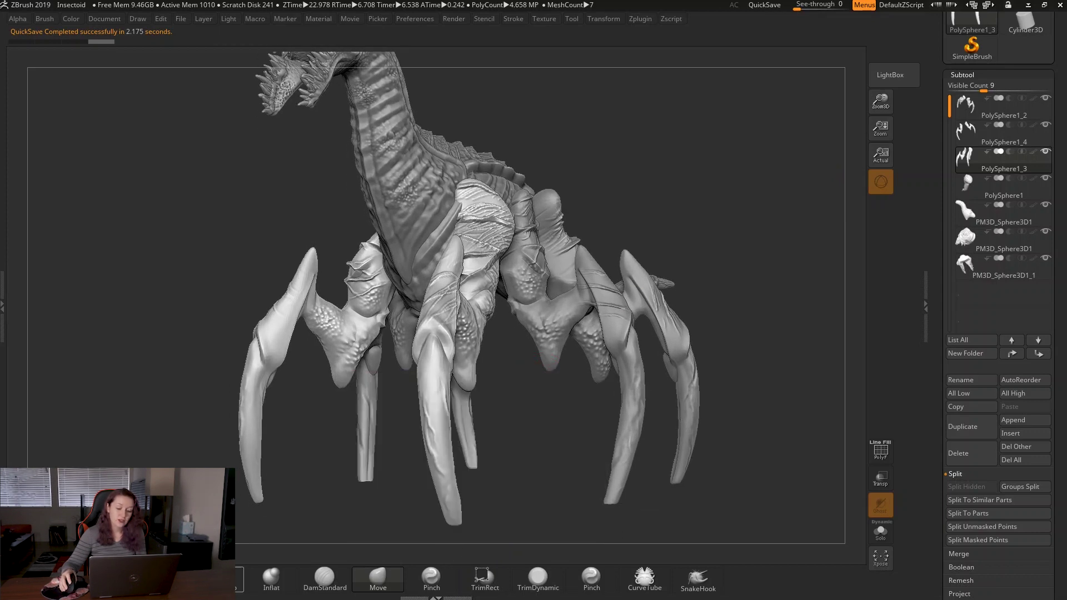
pyautogui.press('space')
pyautogui.moveTo(520, 408); pyautogui.dragTo(437, 432)
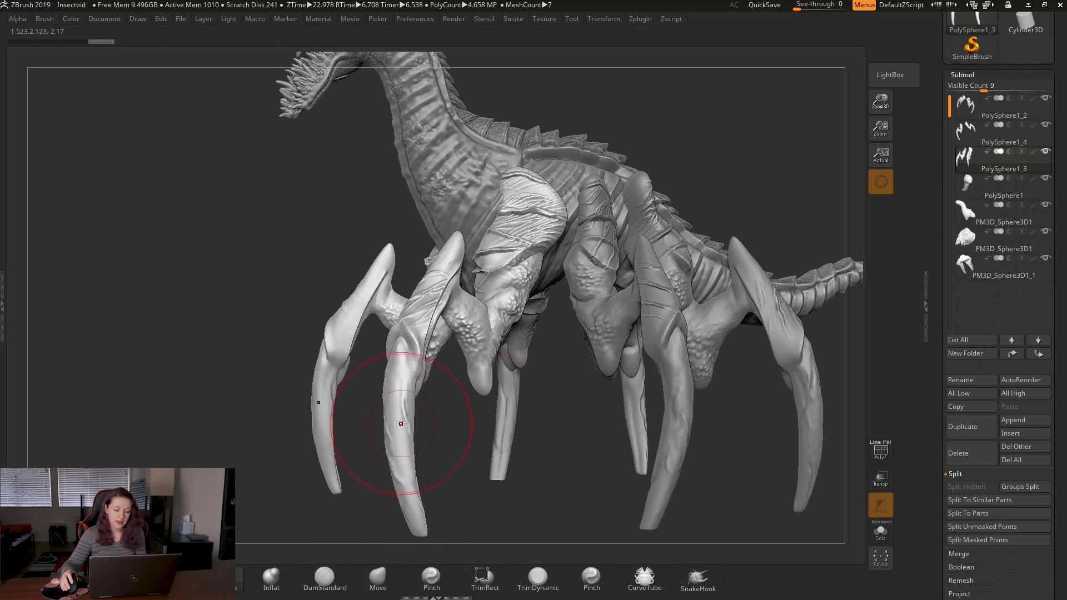
pyautogui.moveTo(392, 417); pyautogui.dragTo(404, 436)
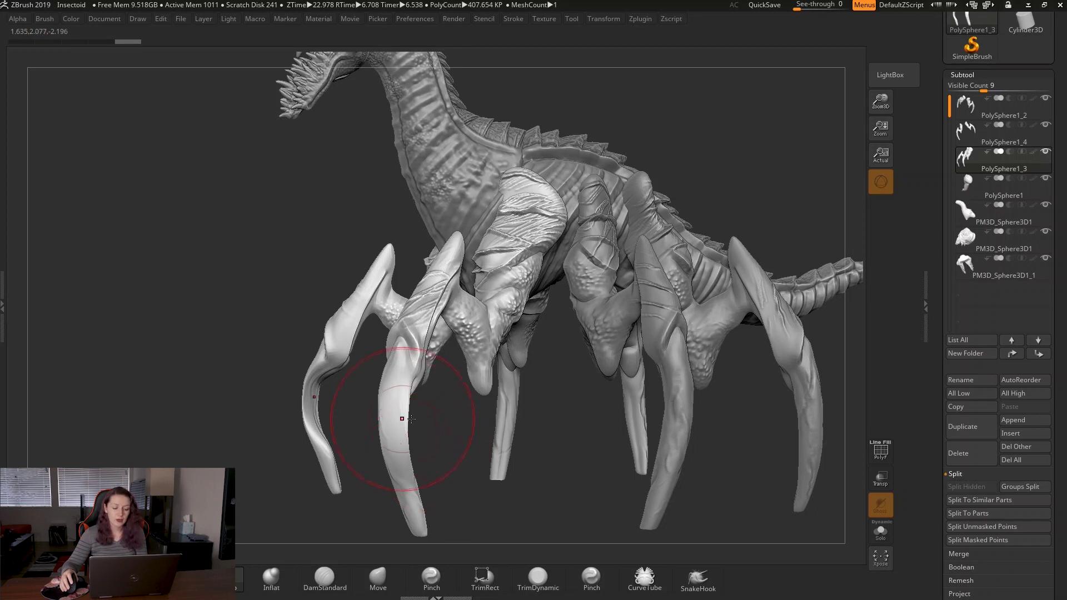
pyautogui.moveTo(456, 430)
pyautogui.mouseDown()
pyautogui.moveTo(419, 433)
pyautogui.moveTo(468, 427)
pyautogui.mouseUp()
# Undo the large clay stroke, reduce the draw size, and try a smaller ClayBuildup stroke on the lower front leg.
pyautogui.press('space')
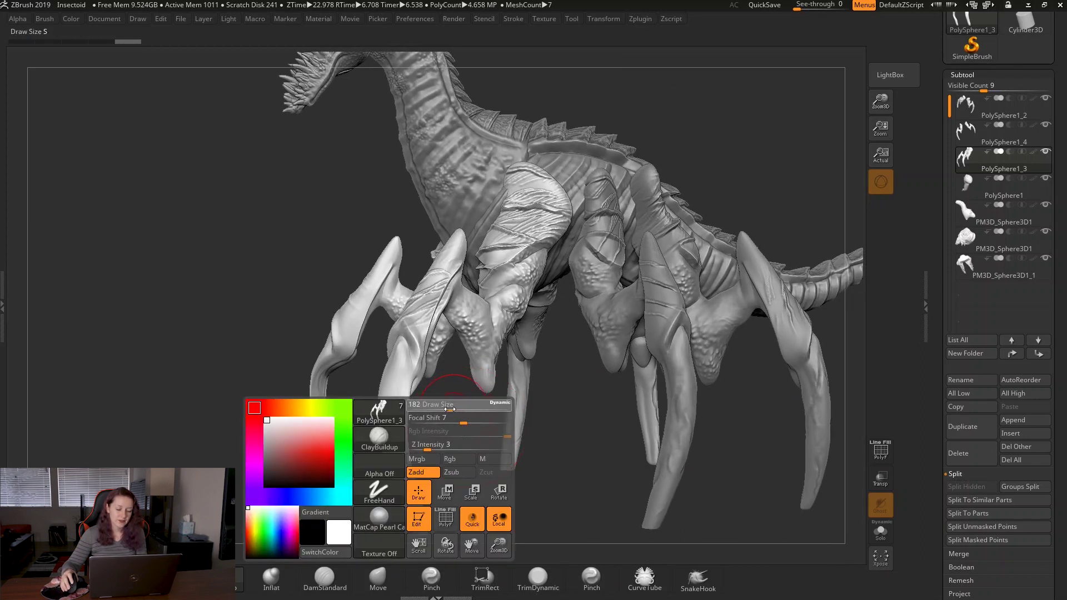
pyautogui.hotkey('ctrl', 'z')
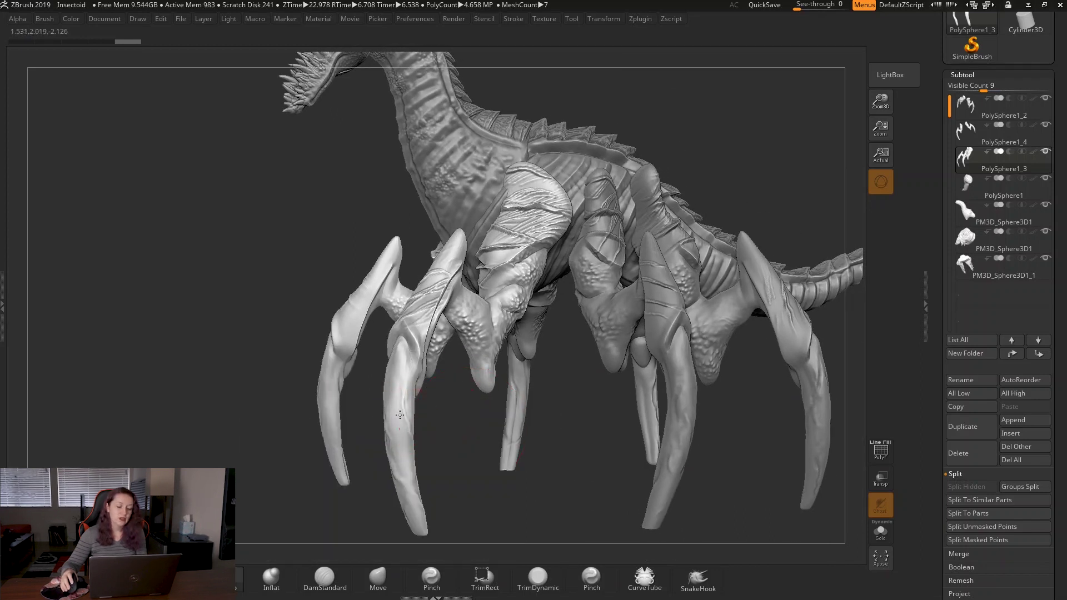
pyautogui.moveTo(399, 418)
pyautogui.mouseDown()
pyautogui.moveTo(431, 431)
pyautogui.moveTo(422, 432)
pyautogui.mouseUp()
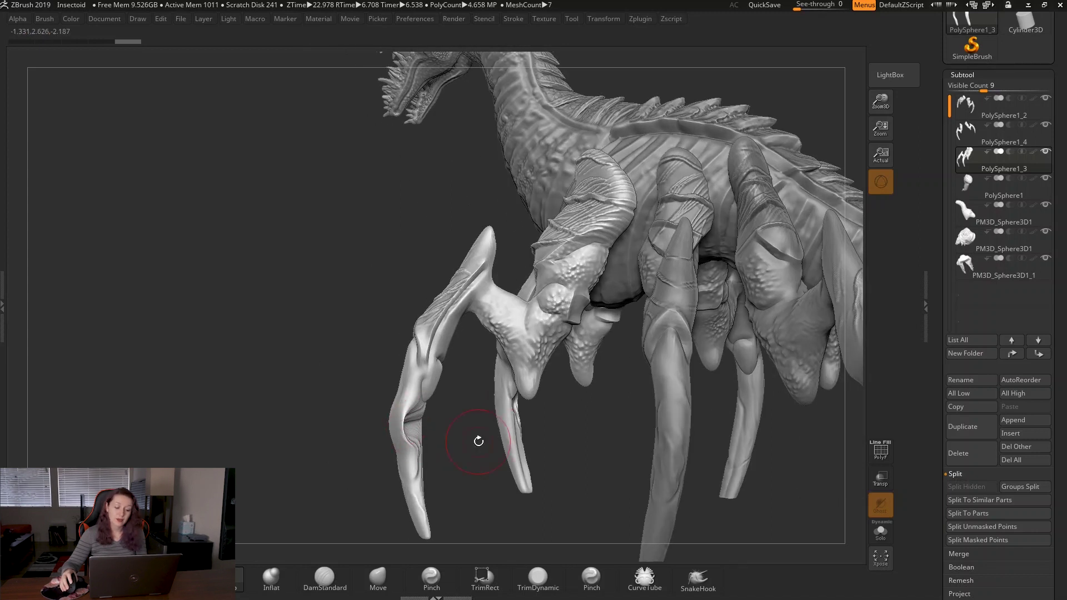
pyautogui.moveTo(471, 453); pyautogui.dragTo(493, 452, button='right')
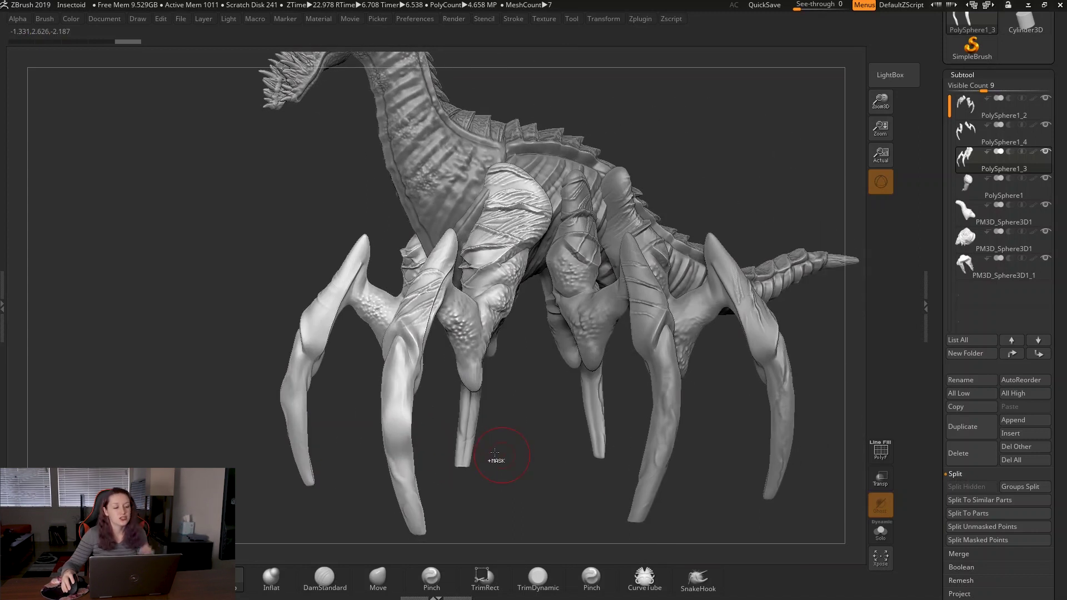
# Enable BackfaceMask in the ClayBuildup brush's auto masking settings and expand its mask curve.
pyautogui.click(48, 20)
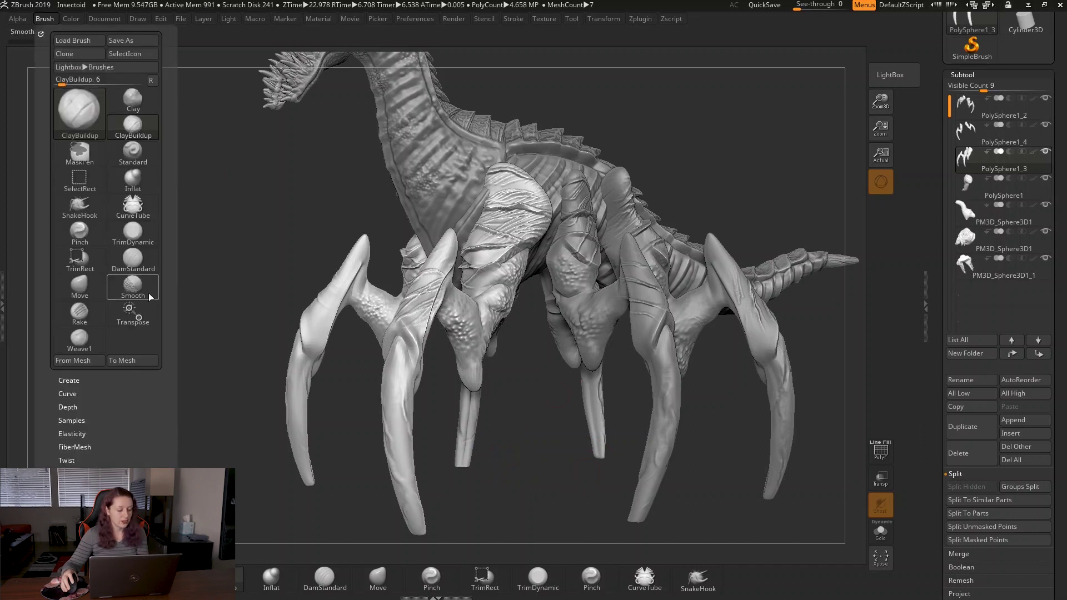
pyautogui.moveTo(161, 360)
pyautogui.mouseDown()
pyautogui.moveTo(210, 257)
pyautogui.moveTo(143, 263)
pyautogui.mouseUp()
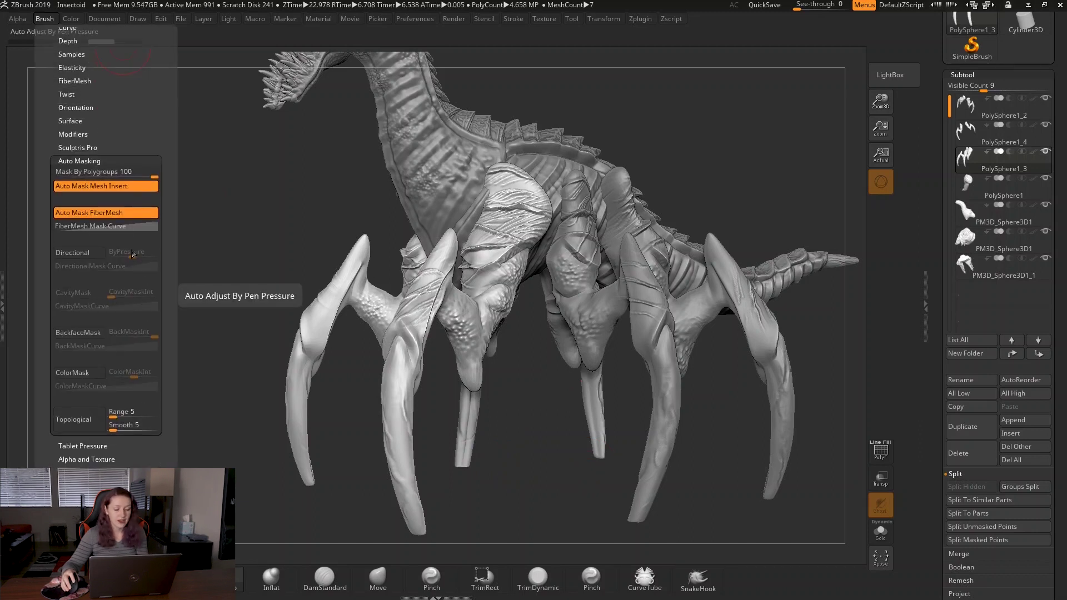
pyautogui.click(89, 332)
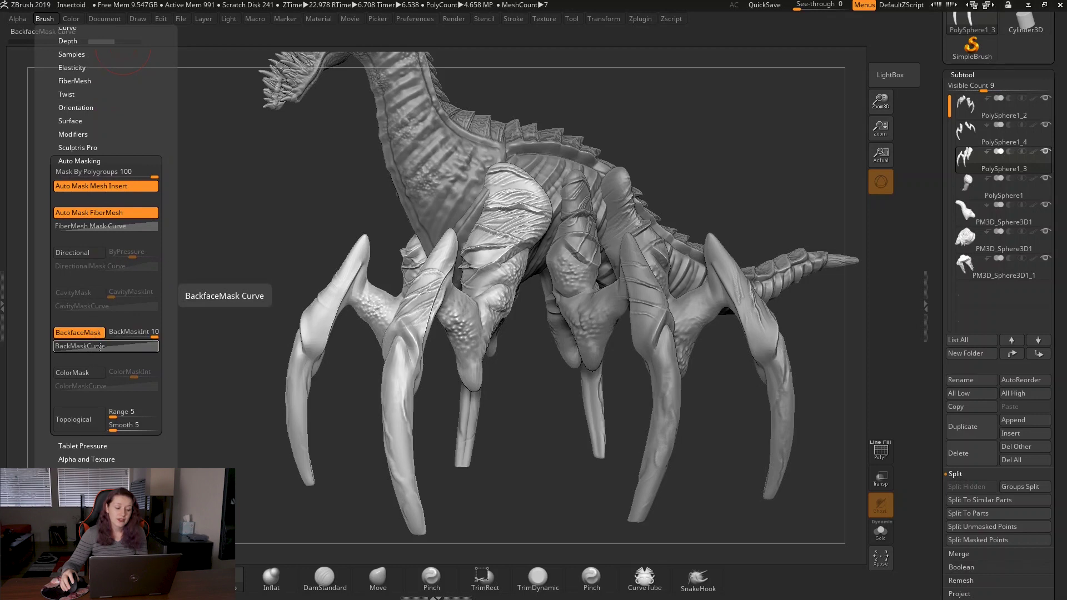
pyautogui.click(139, 347)
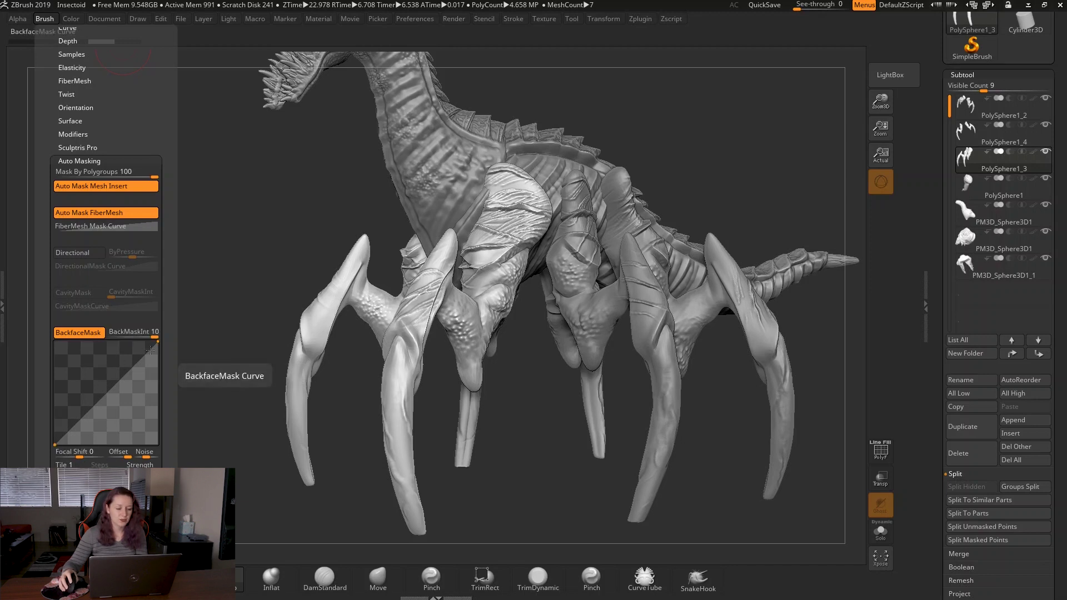
pyautogui.click(49, 17)
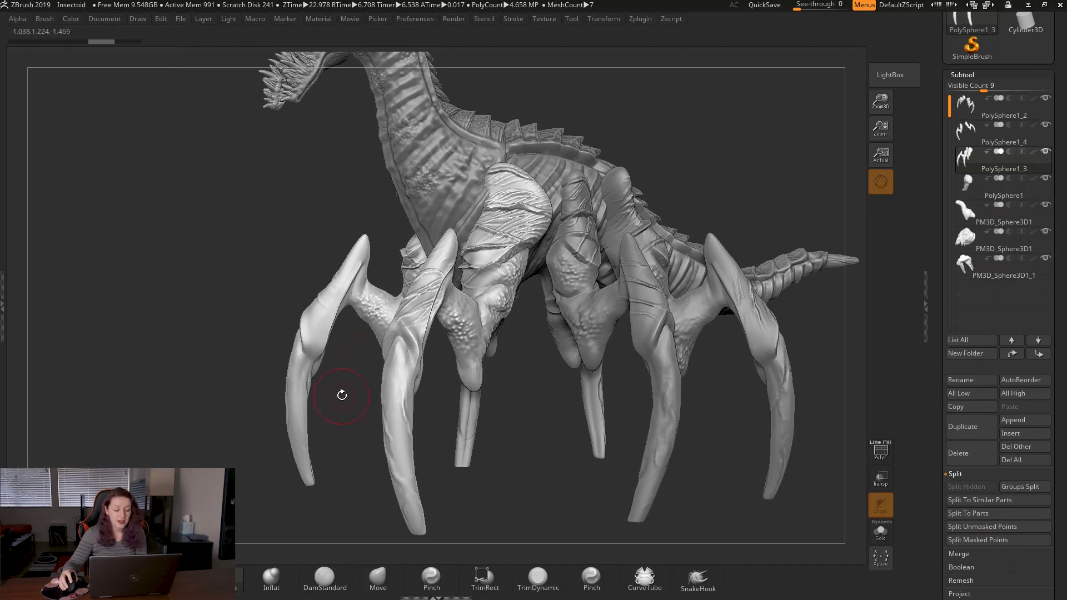
# Build up clay on the lower front legs with backface masking on, and check the legs from several sides.
pyautogui.moveTo(342, 395); pyautogui.dragTo(344, 395)
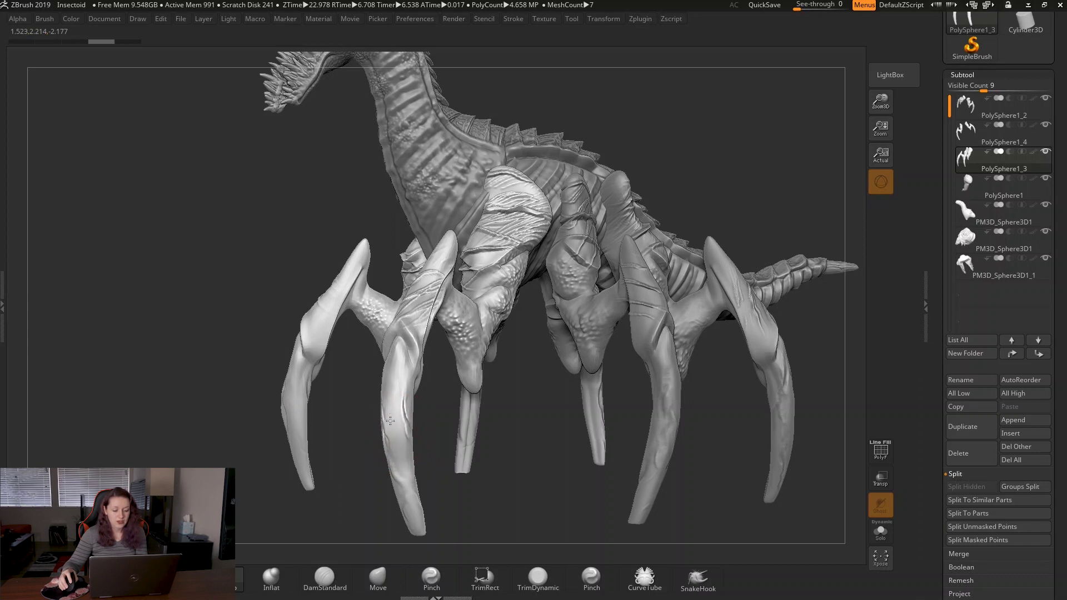
pyautogui.moveTo(488, 445)
pyautogui.mouseDown()
pyautogui.moveTo(414, 450)
pyautogui.moveTo(456, 429)
pyautogui.moveTo(523, 433)
pyautogui.moveTo(482, 441)
pyautogui.moveTo(387, 424)
pyautogui.mouseUp()
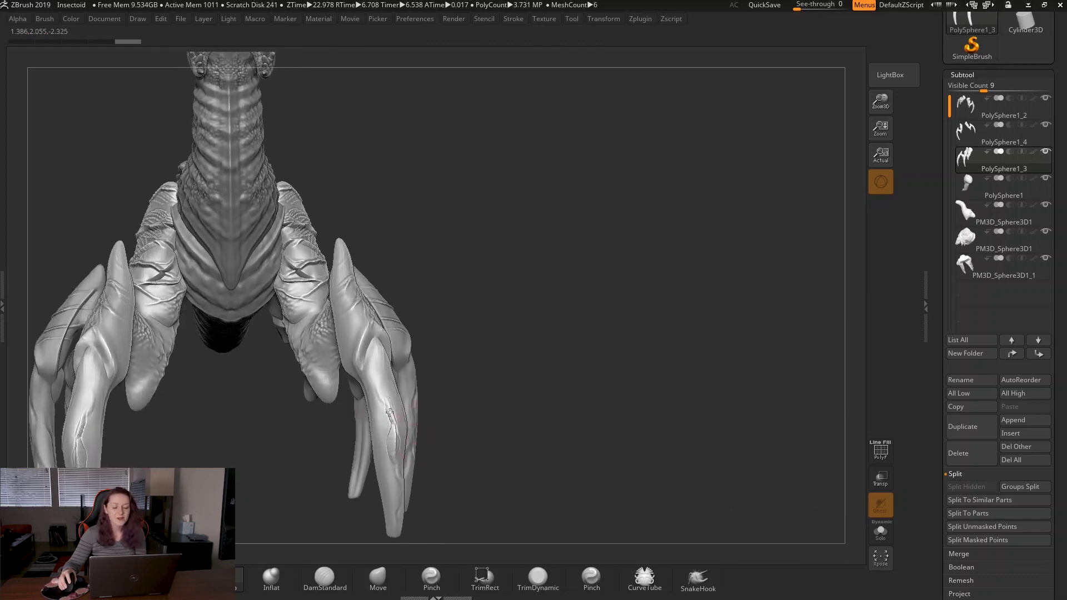
pyautogui.moveTo(567, 339); pyautogui.dragTo(526, 401)
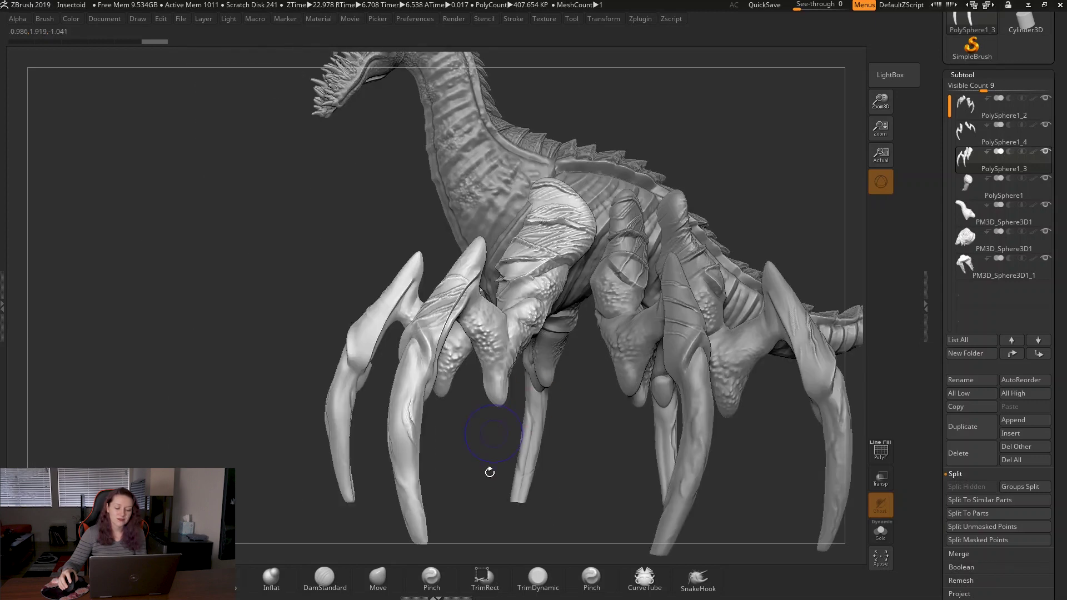
pyautogui.moveTo(489, 472); pyautogui.dragTo(503, 439)
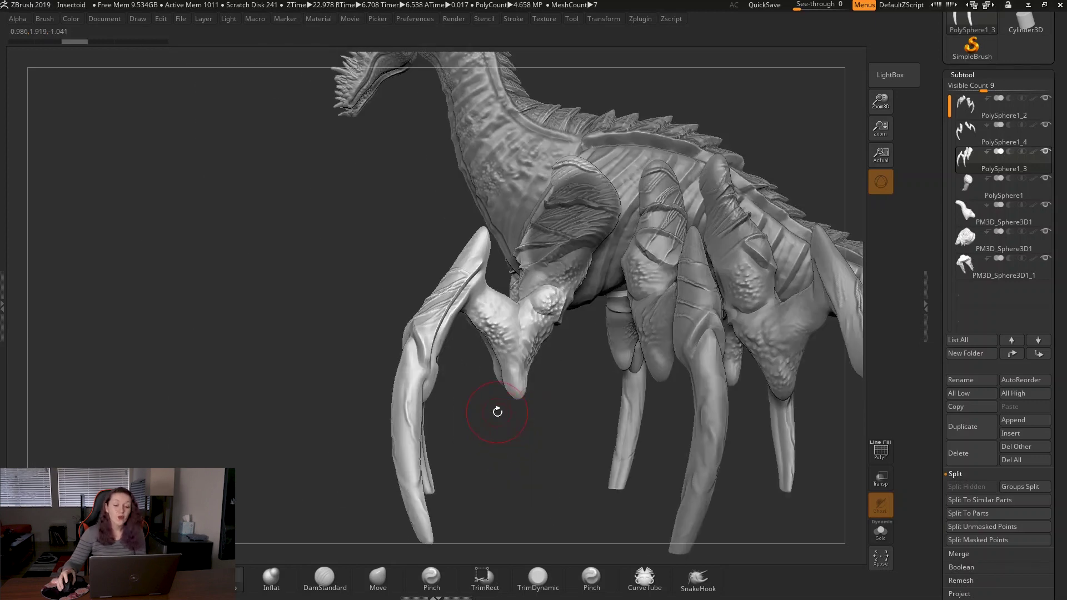
pyautogui.moveTo(497, 411); pyautogui.dragTo(697, 260)
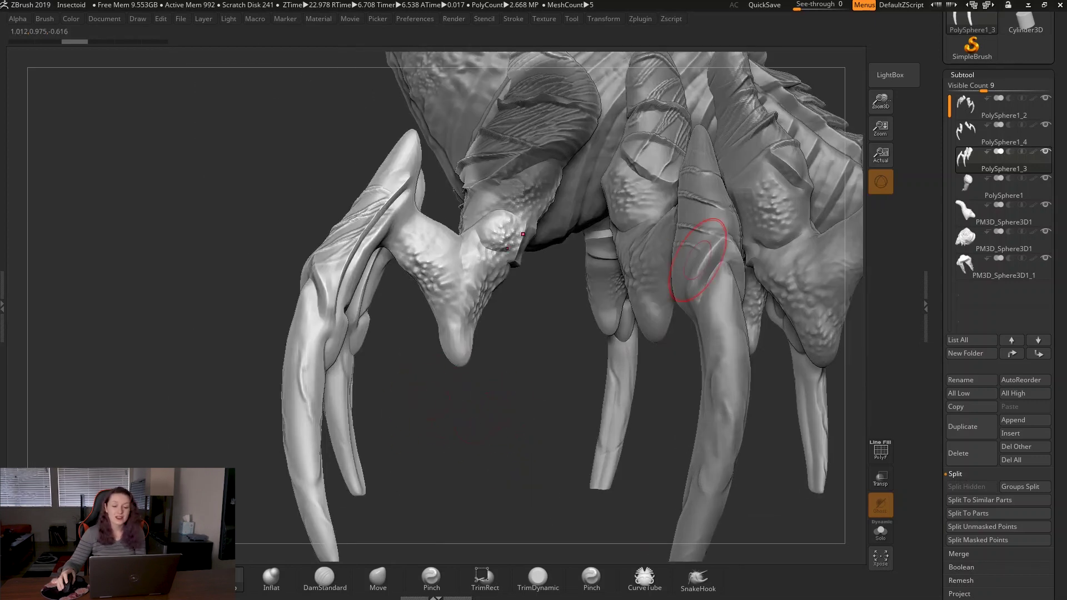
pyautogui.press('f')
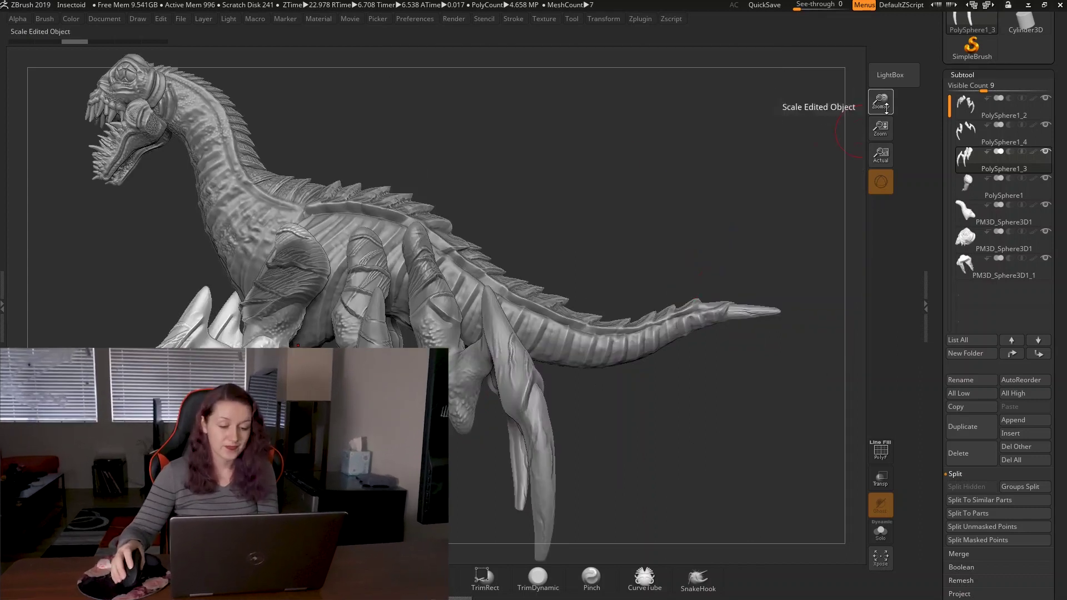